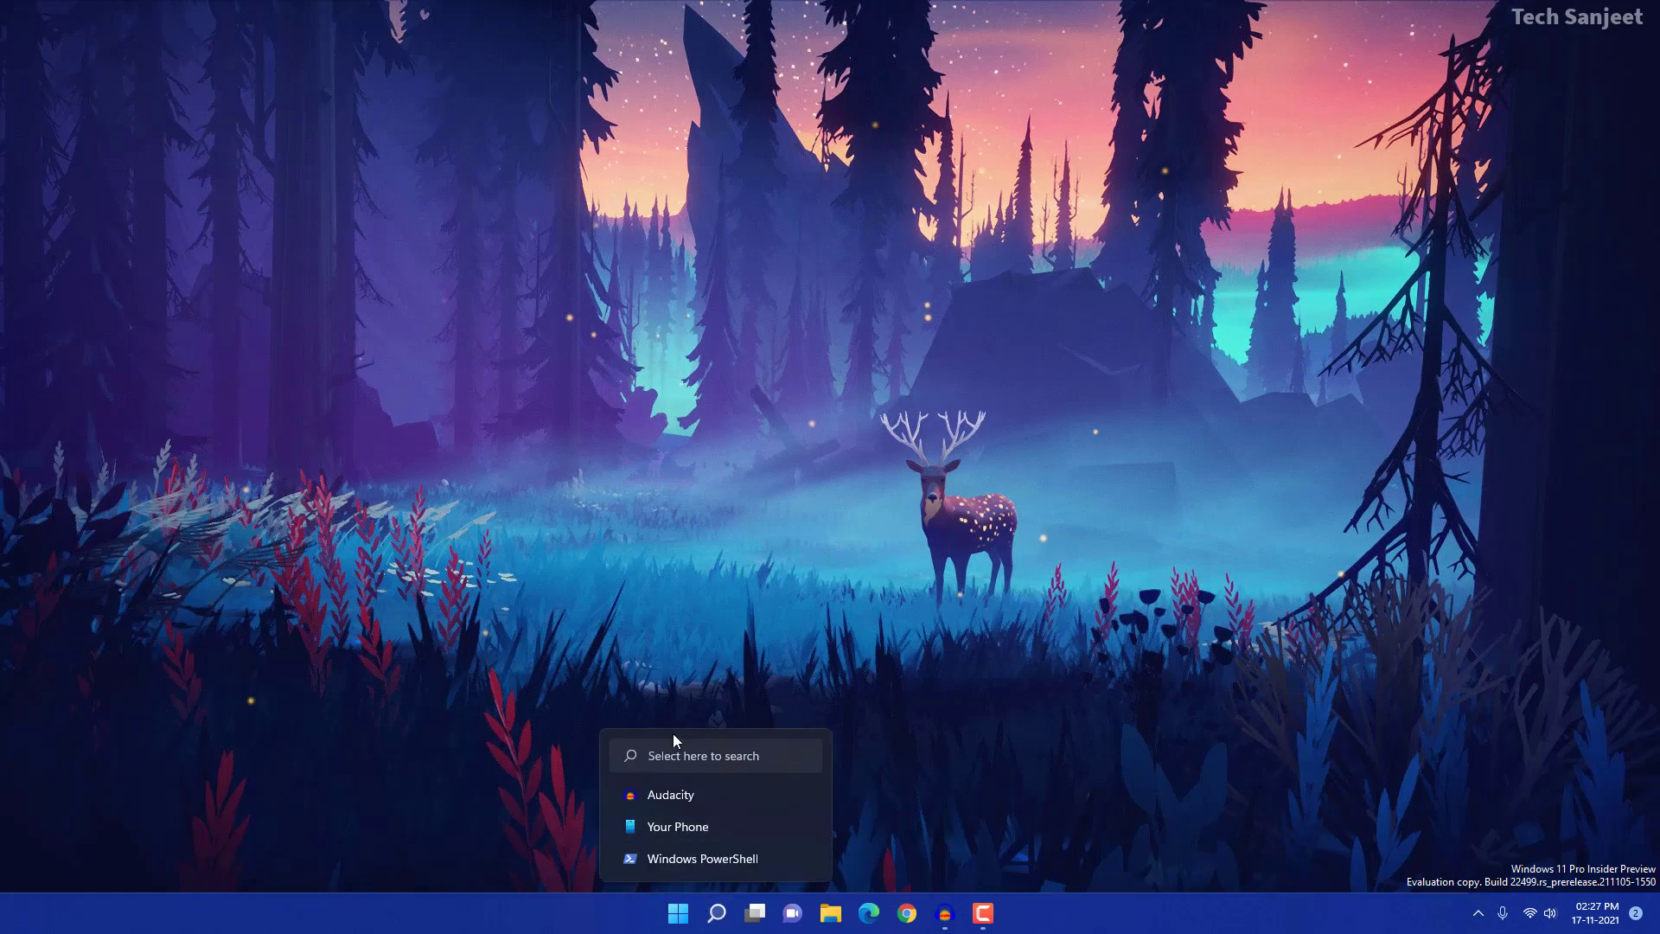
Find and launch Microsoft Store from Windows search.
{"action": "left_click", "coordinate": [708, 905]}
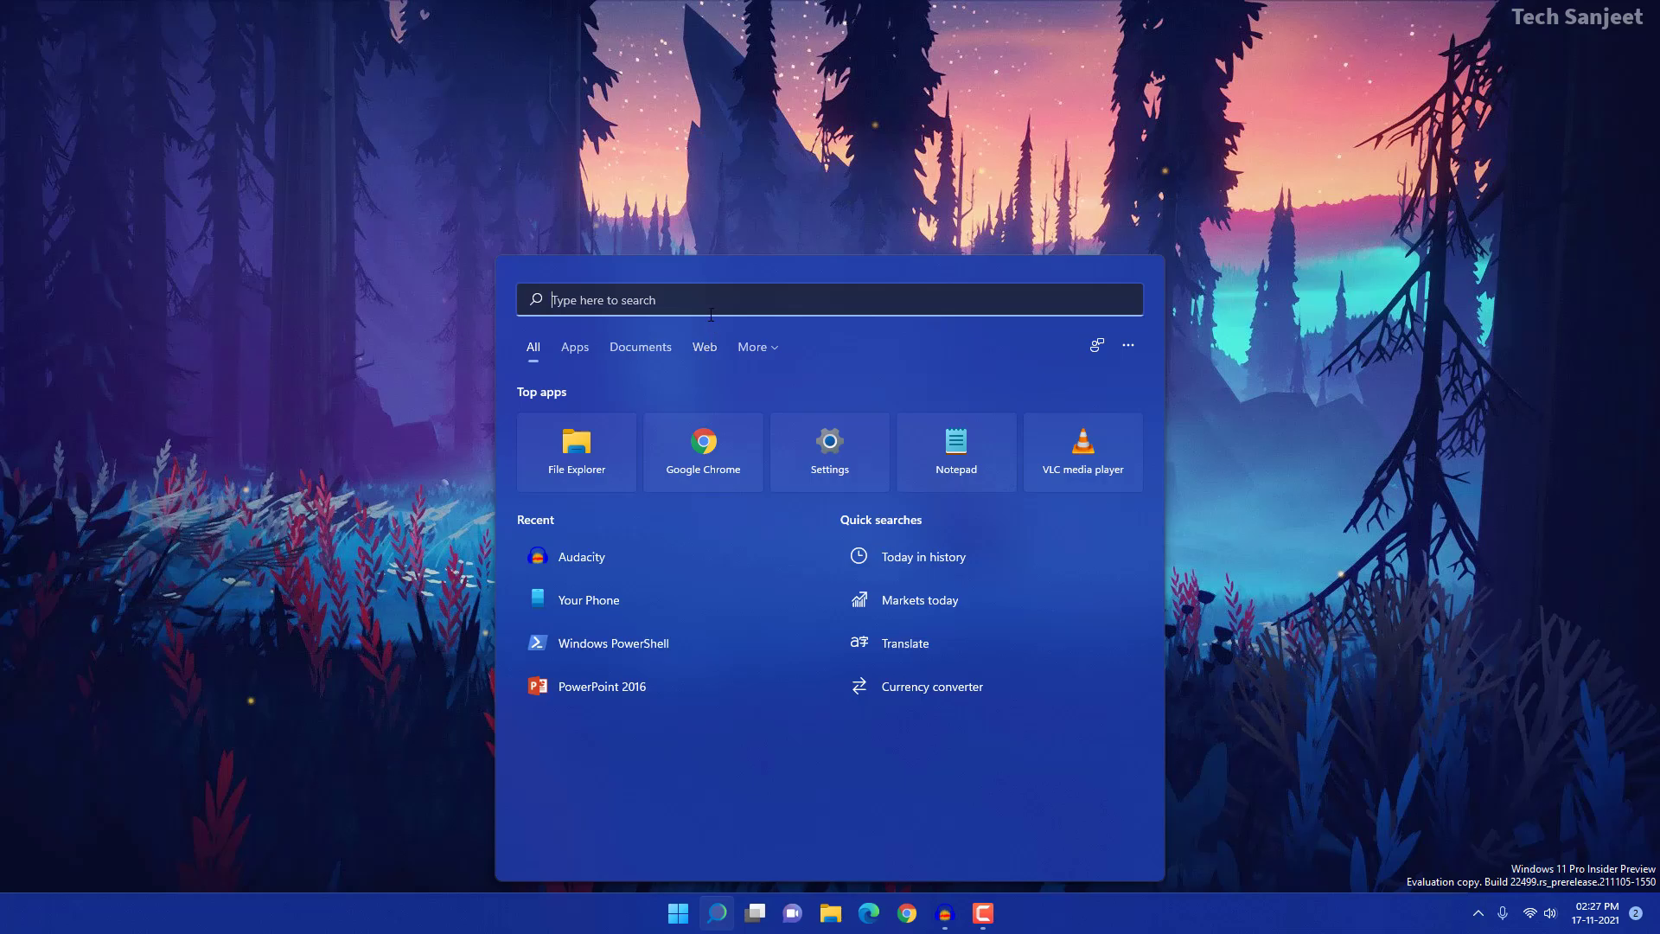
{"action": "type", "text": "microsoft store"}
{"action": "left_click", "coordinate": [701, 439]}
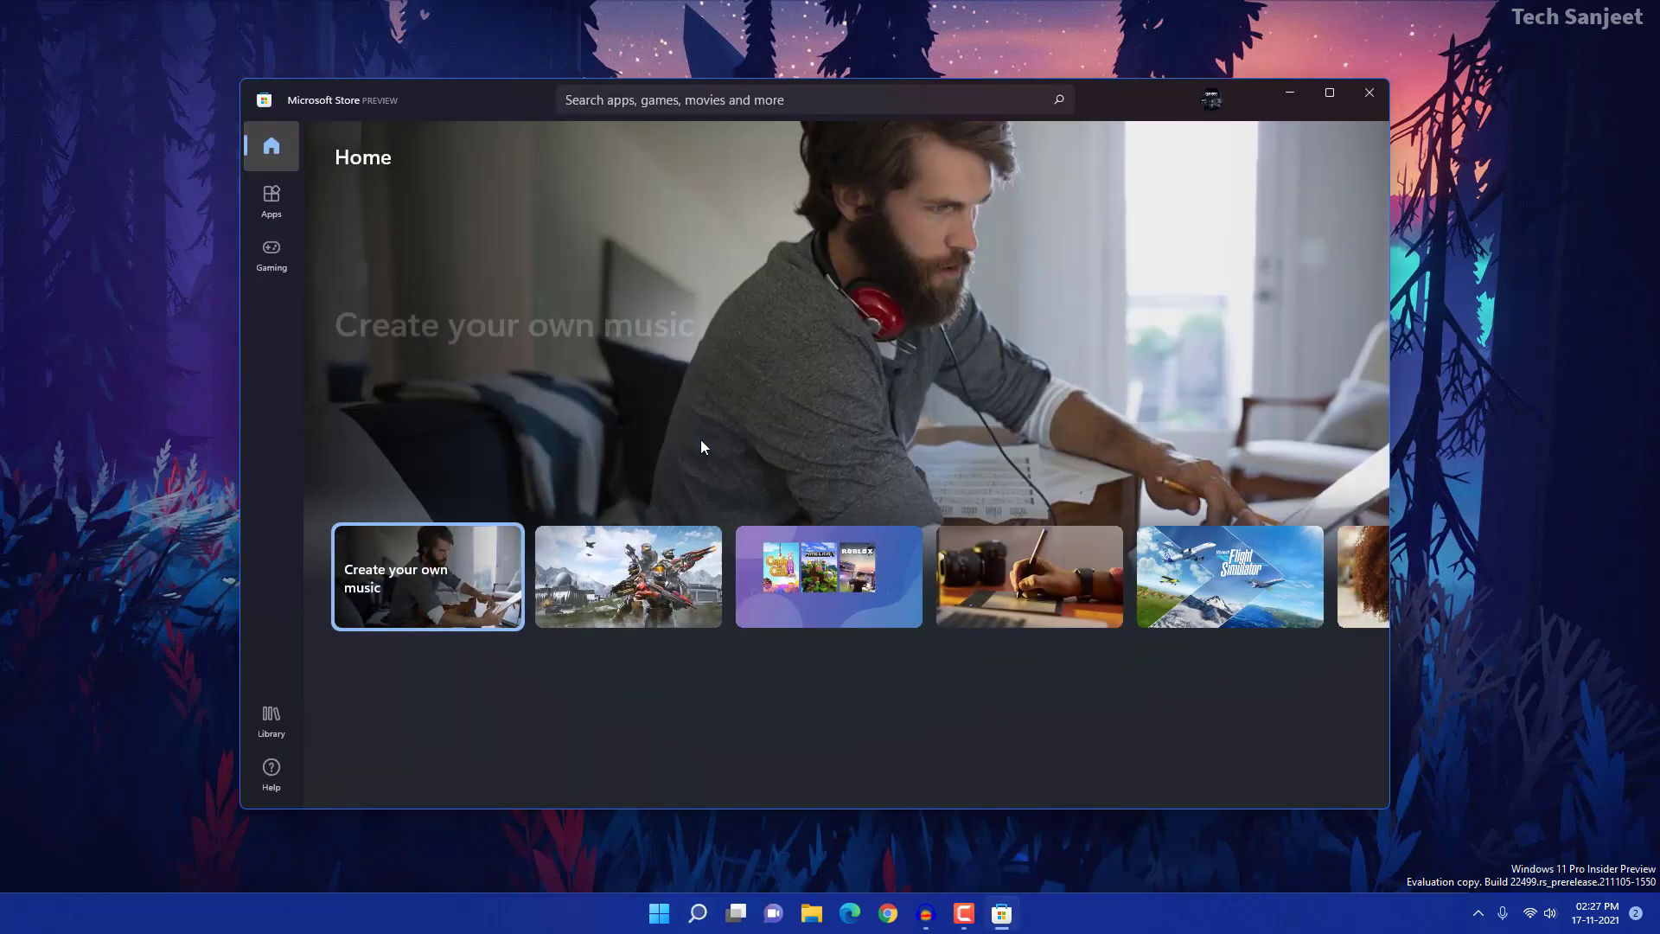
Search the Store and open the Your Phone app page to install it.
{"action": "left_click", "coordinate": [657, 100]}
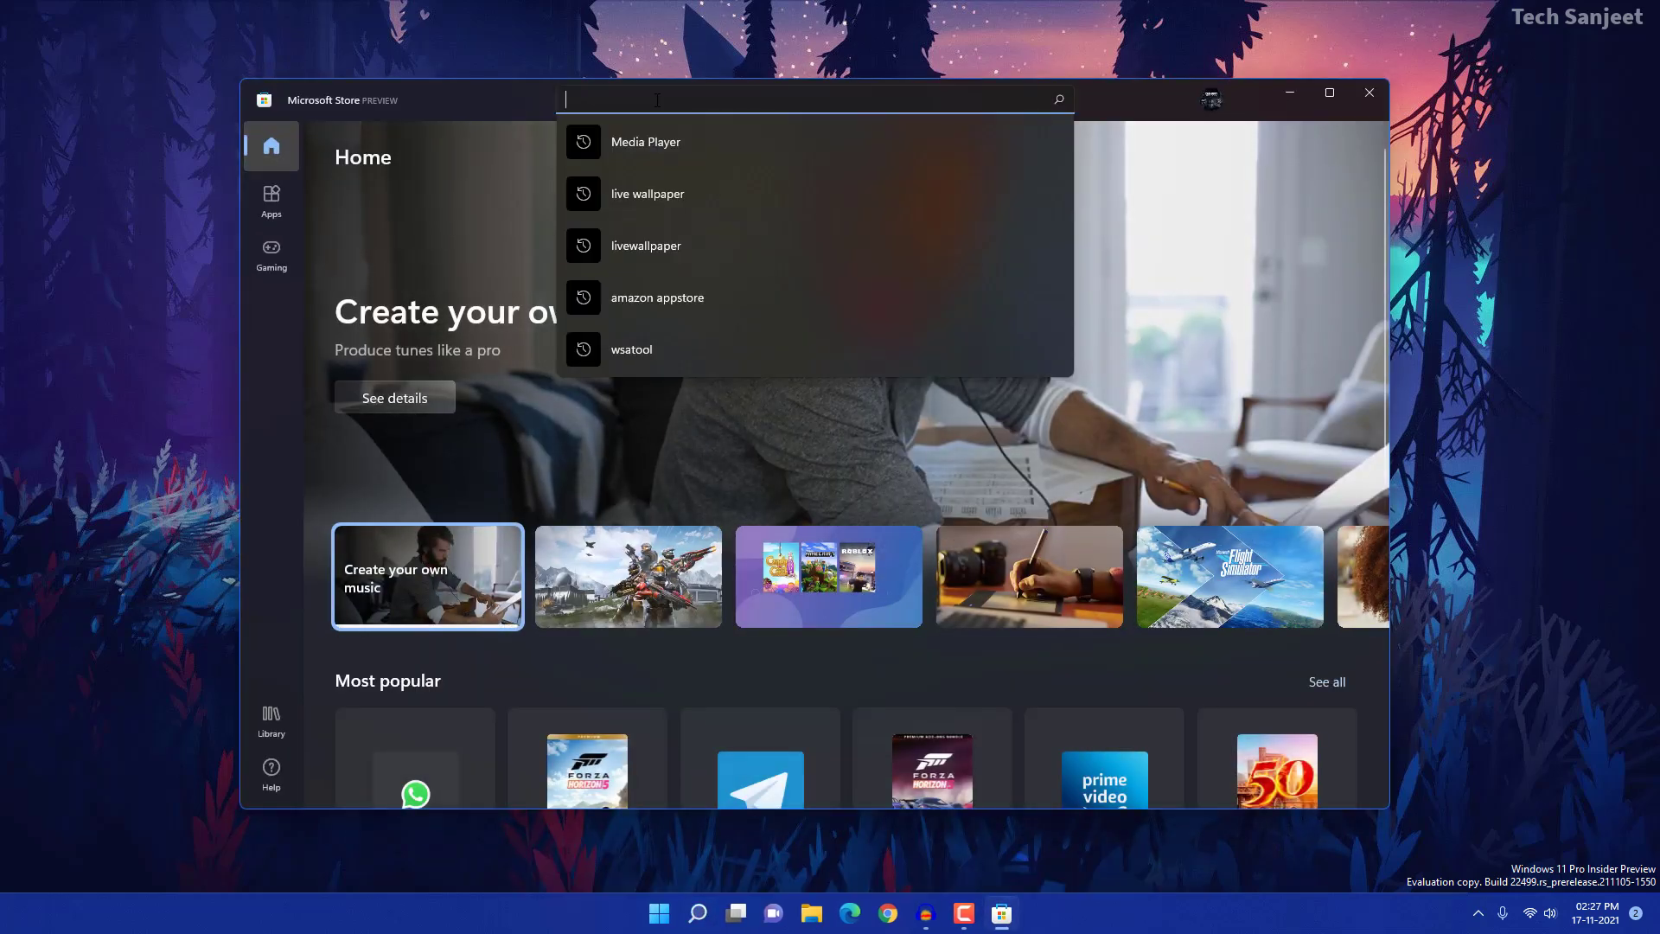
{"action": "type", "text": "wsa"}
{"action": "left_click", "coordinate": [685, 299]}
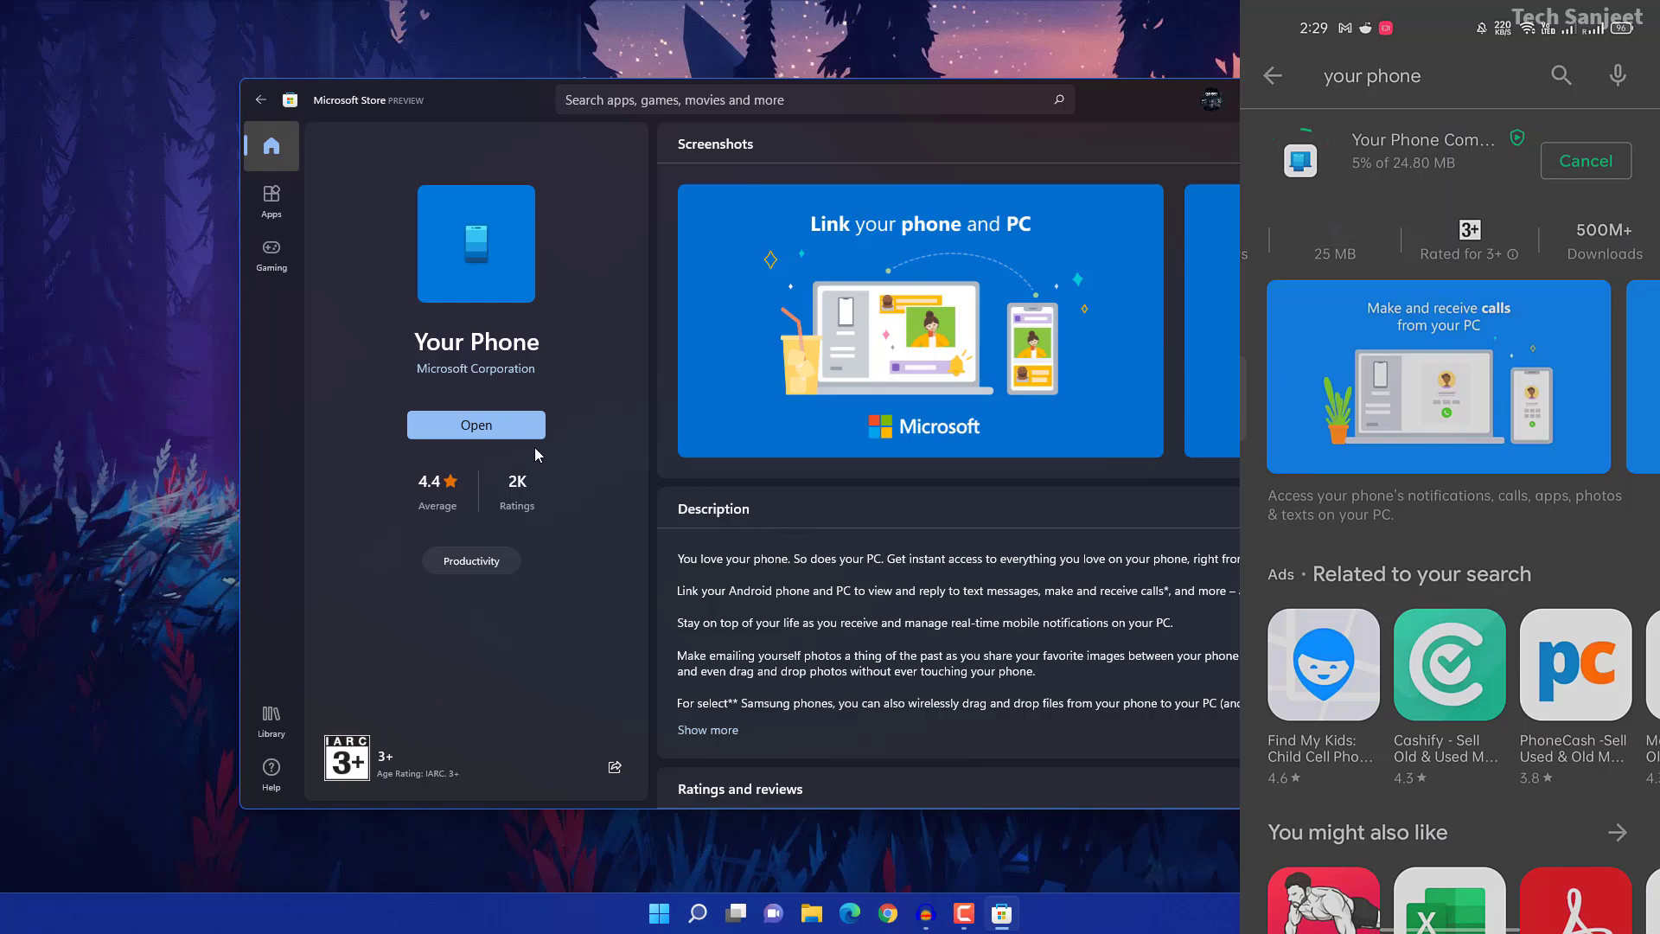
Launch Your Phone and pair it with the realme 7 Pro by QR code.
{"action": "left_click", "coordinate": [484, 427]}
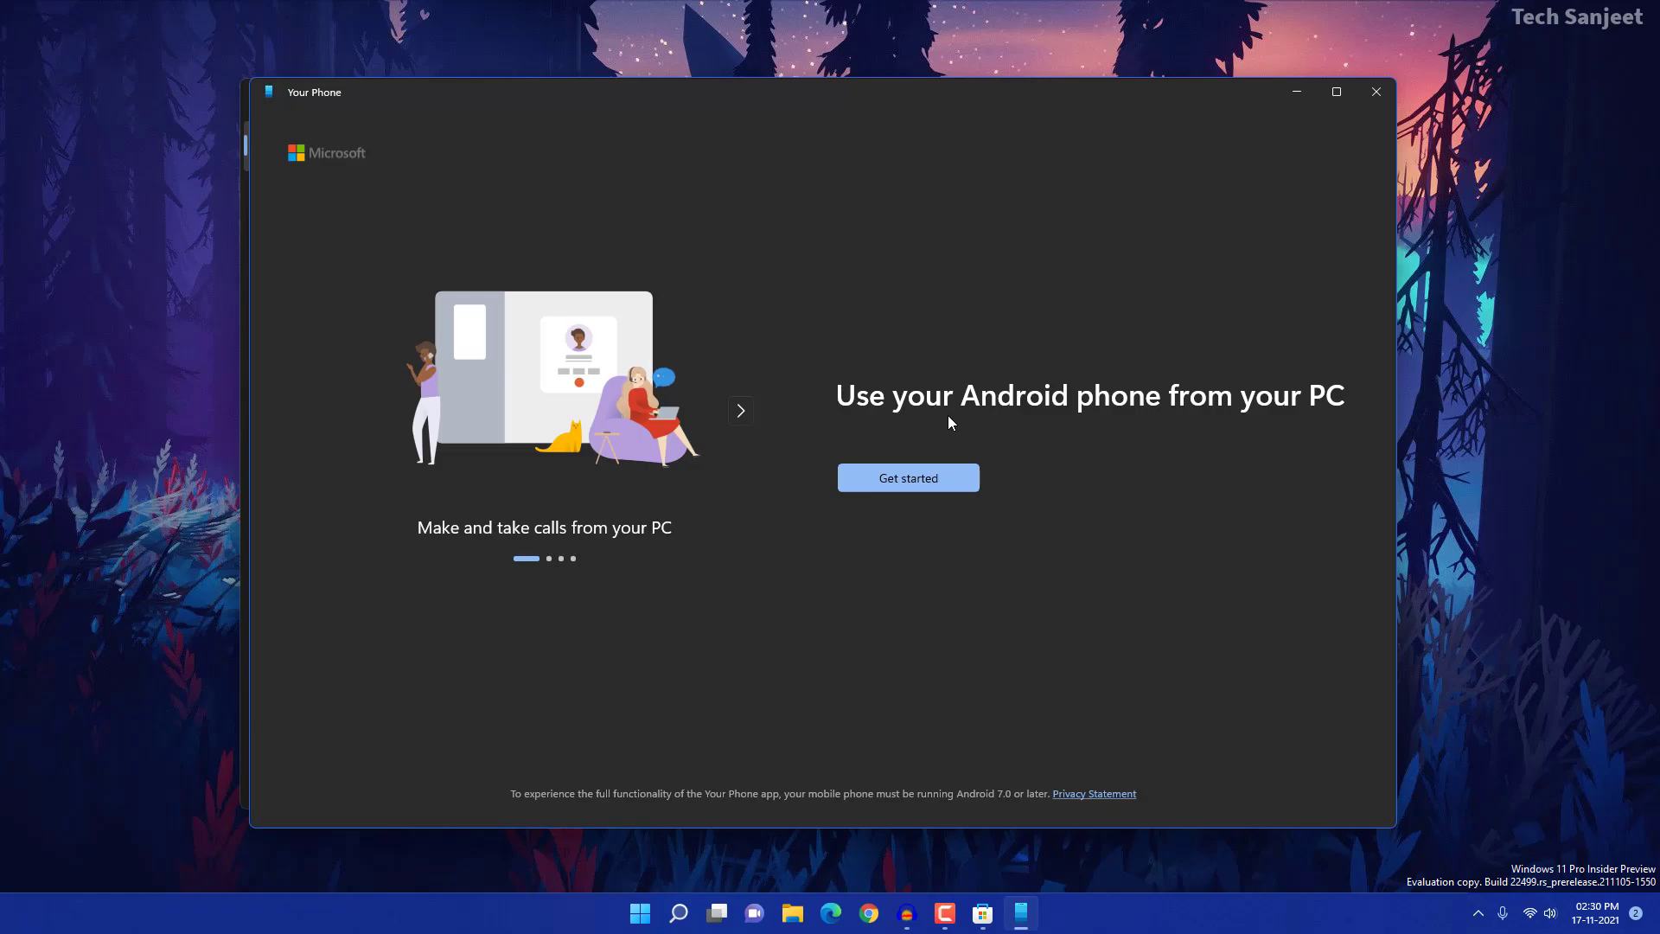
{"action": "left_click", "coordinate": [949, 479]}
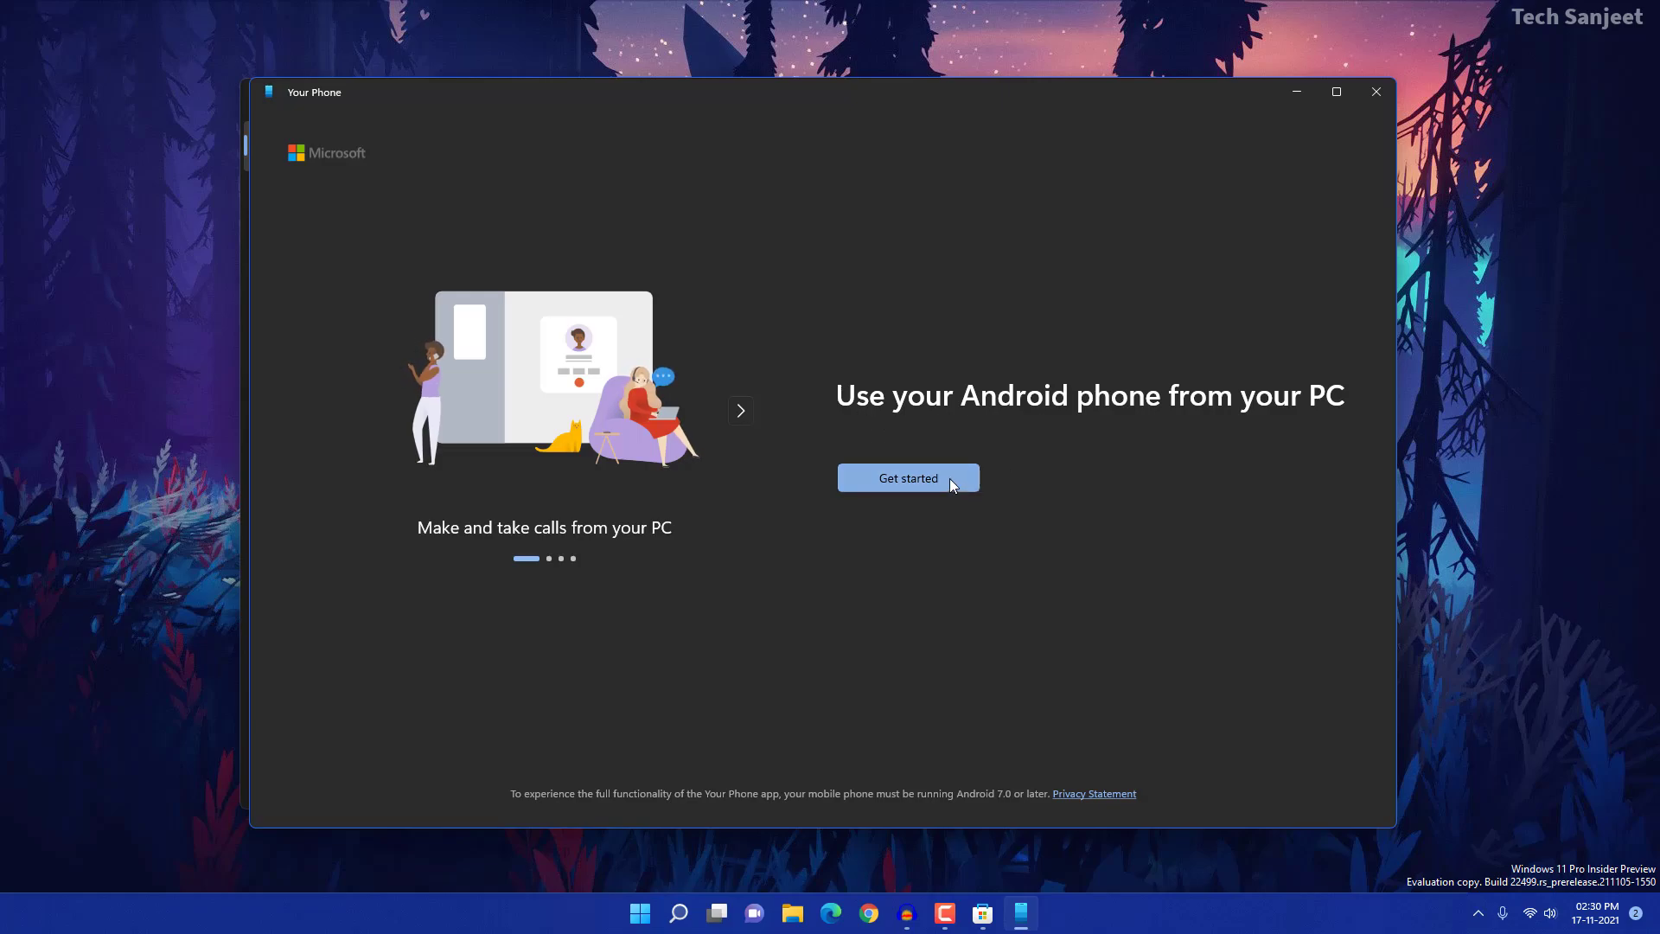
{"action": "left_click", "coordinate": [908, 562]}
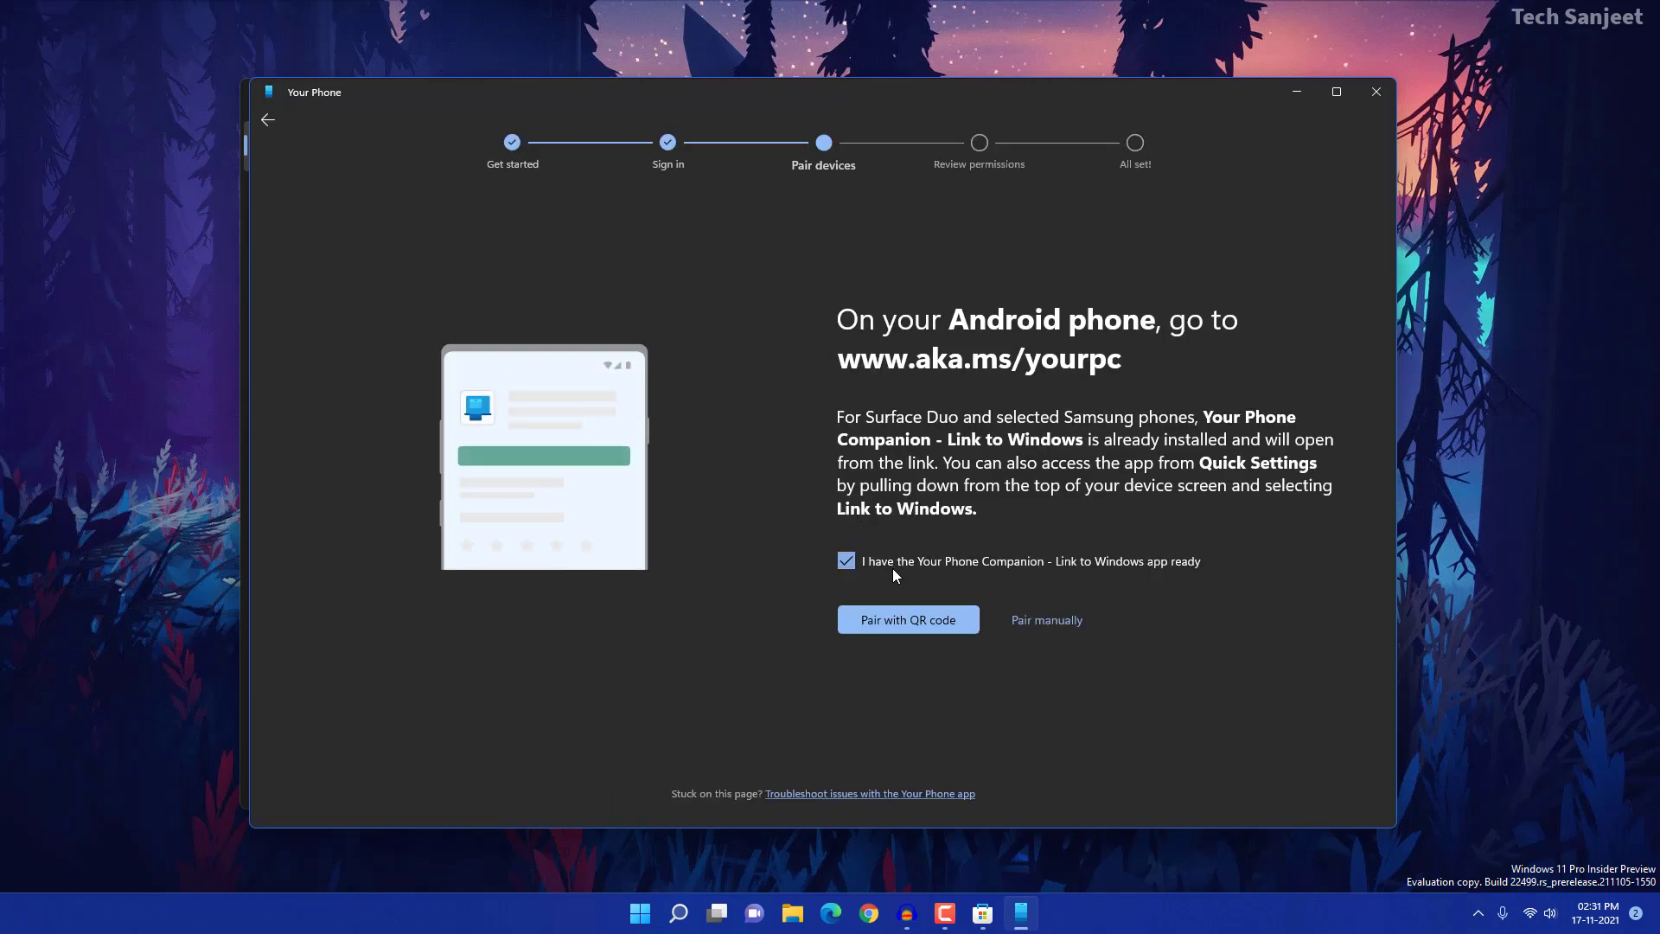
{"action": "left_click", "coordinate": [911, 624]}
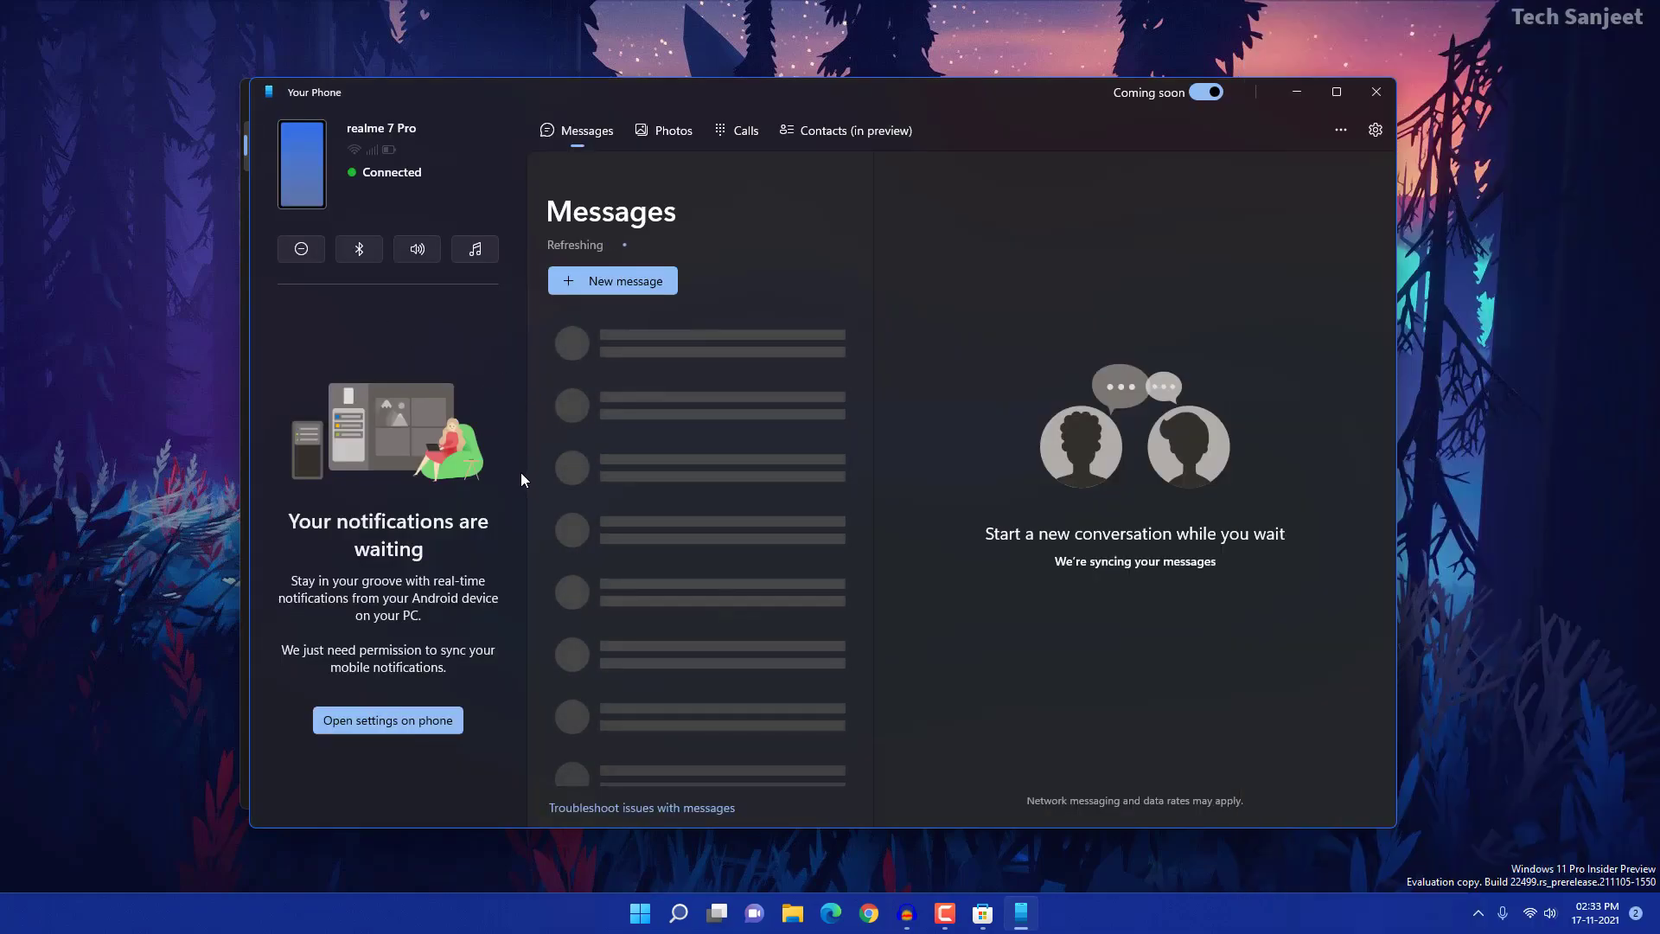
Grant notification access on the phone, then return to the Your Phone window.
{"action": "left_click", "coordinate": [391, 724]}
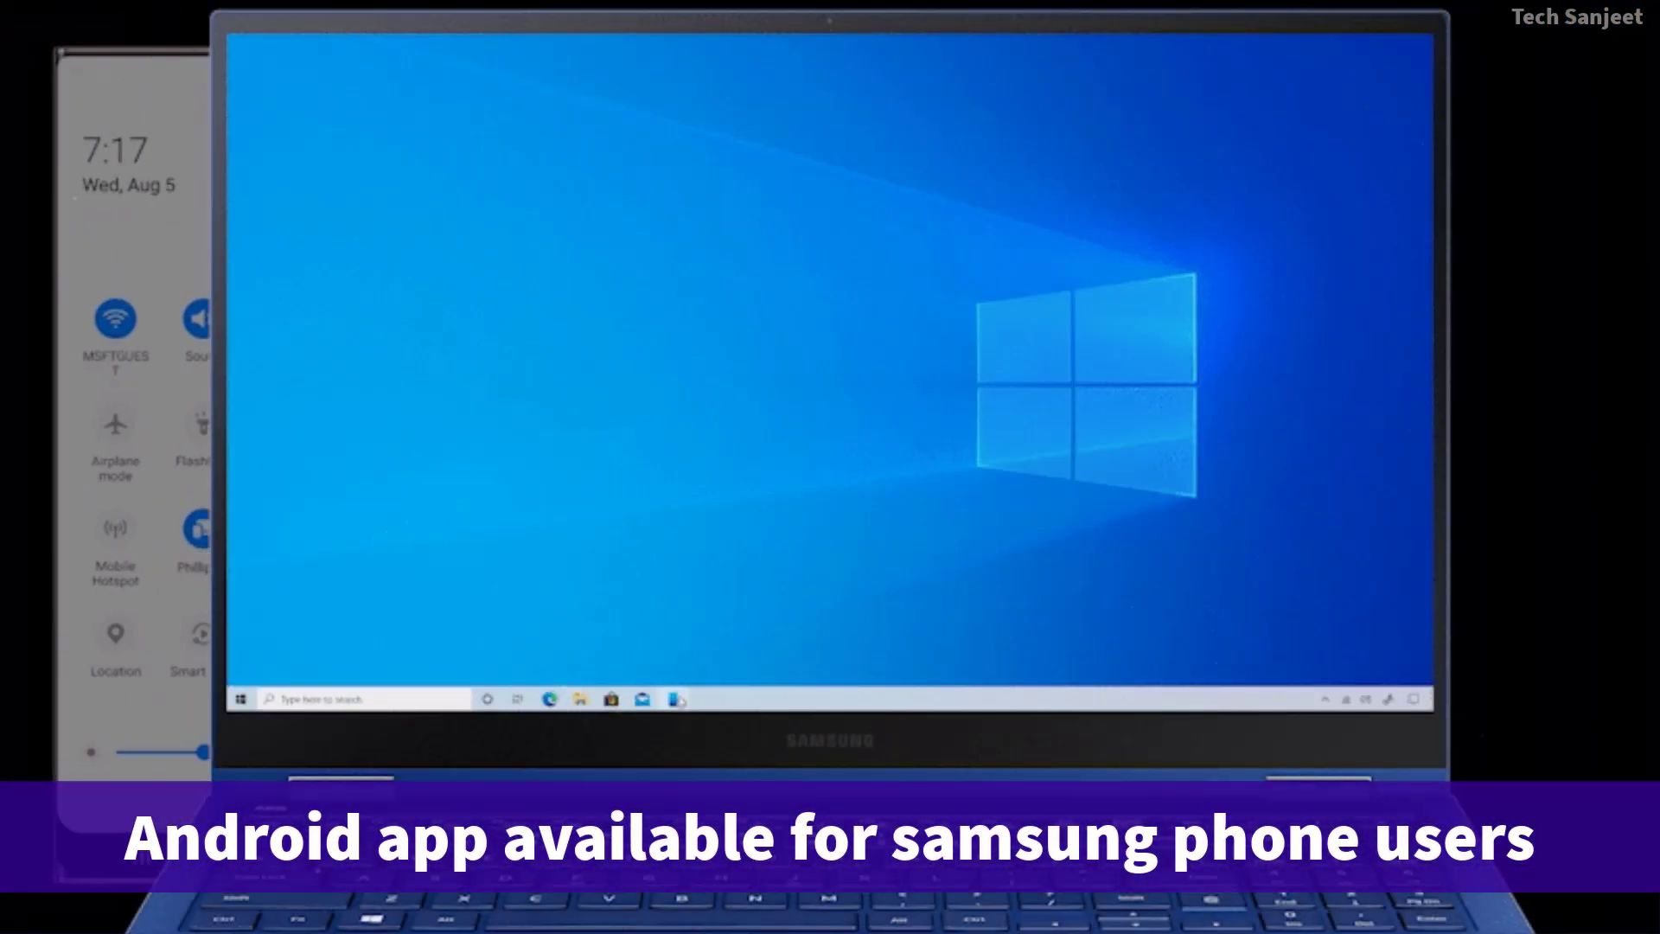
{"action": "left_click", "coordinate": [677, 698]}
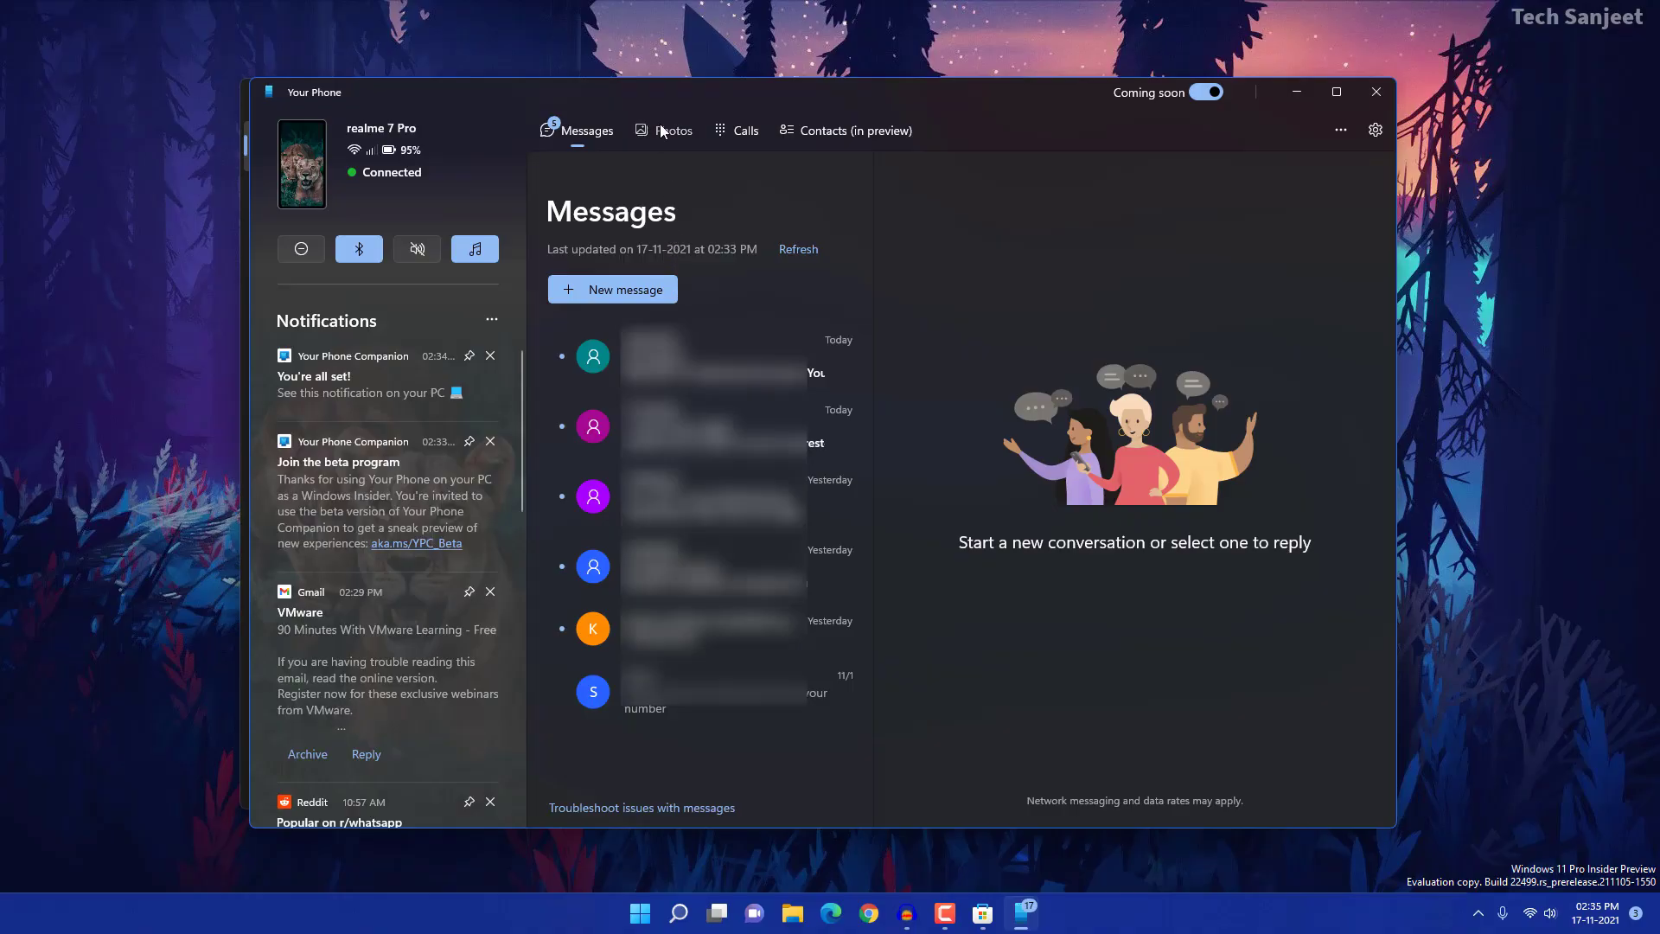
View the first phone photo full size in Windows Photos, close it, then show Calls.
{"action": "left_click", "coordinate": [662, 136]}
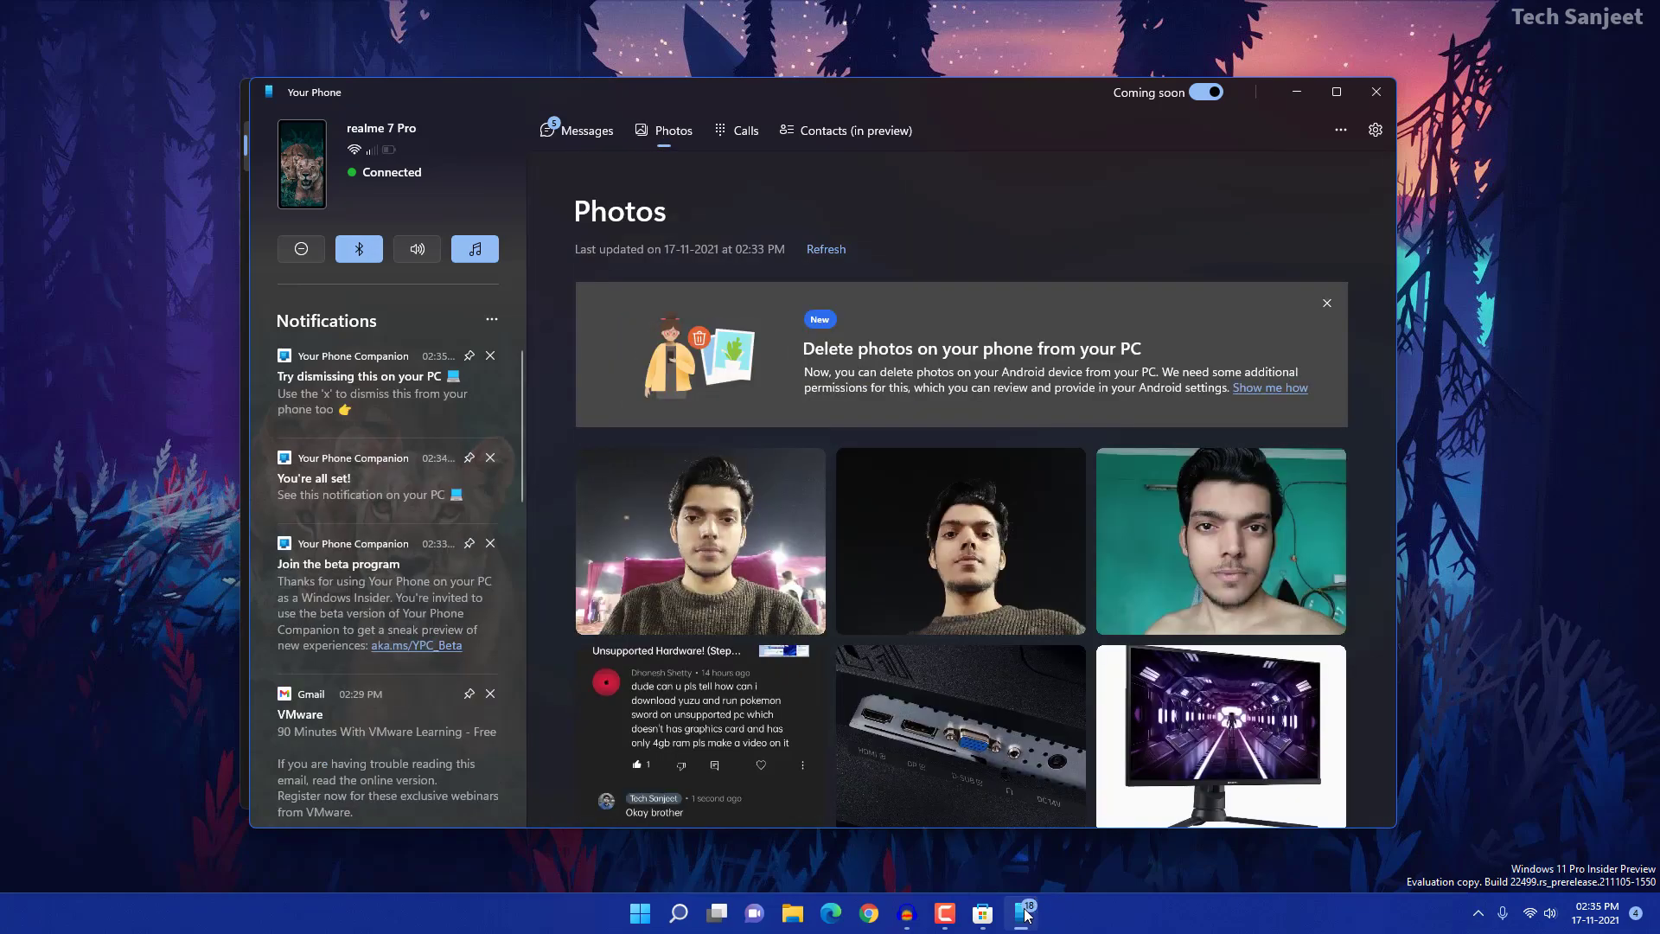
{"action": "mouse_move", "coordinate": [1026, 920]}
{"action": "left_click", "coordinate": [738, 571]}
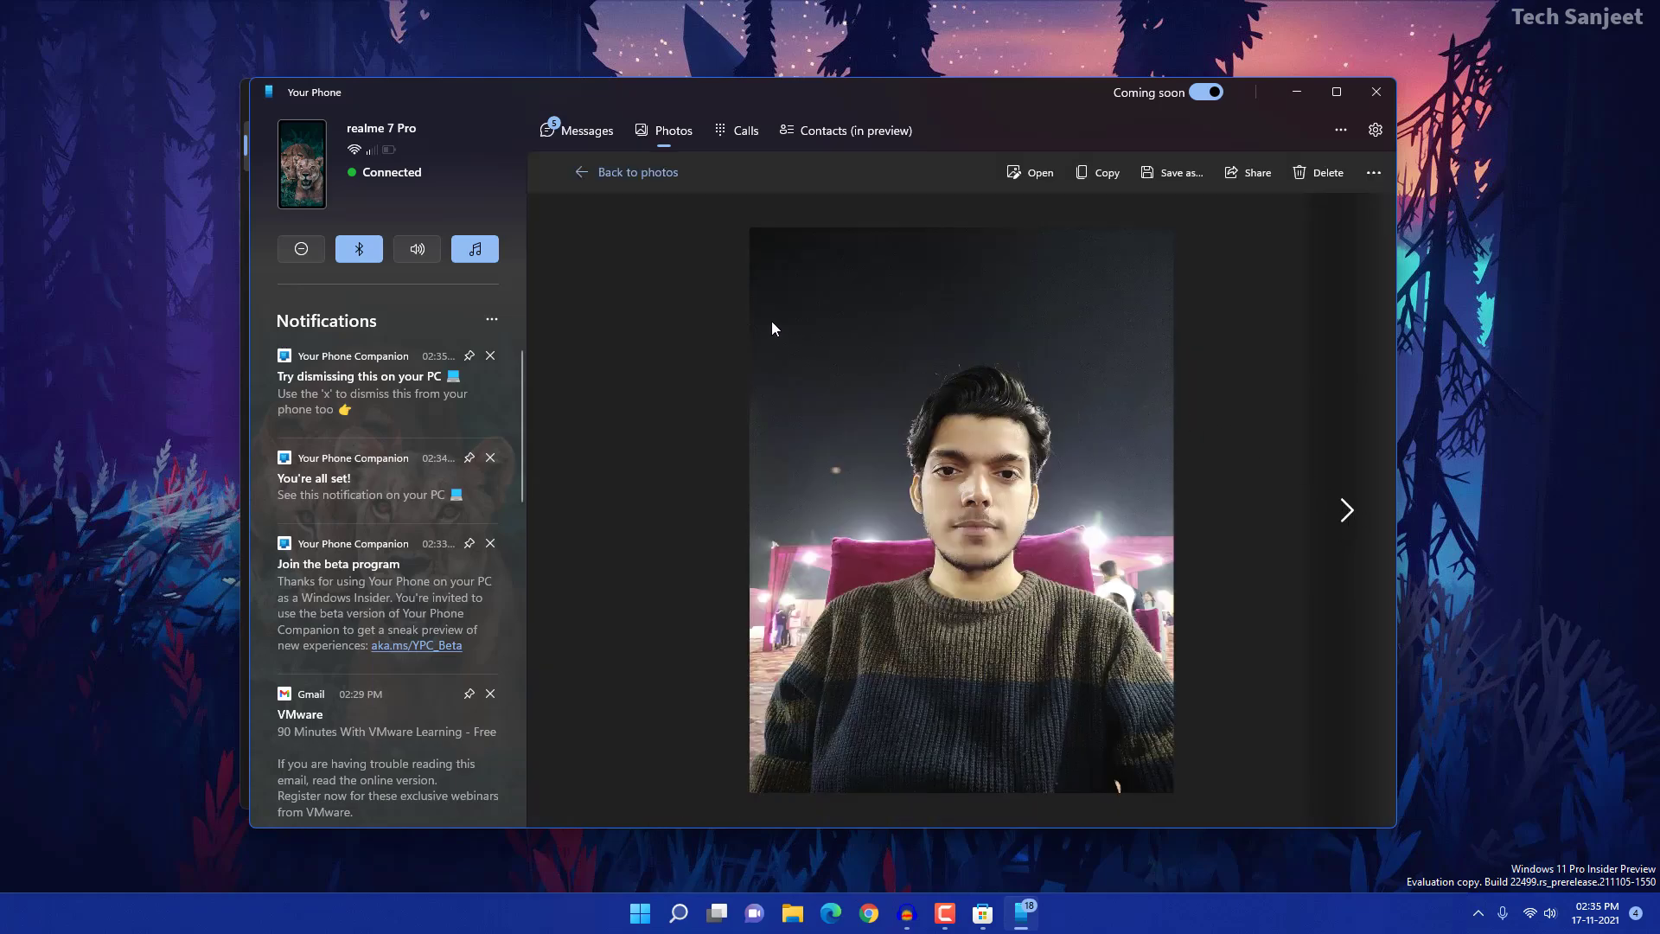
{"action": "left_click", "coordinate": [1034, 178]}
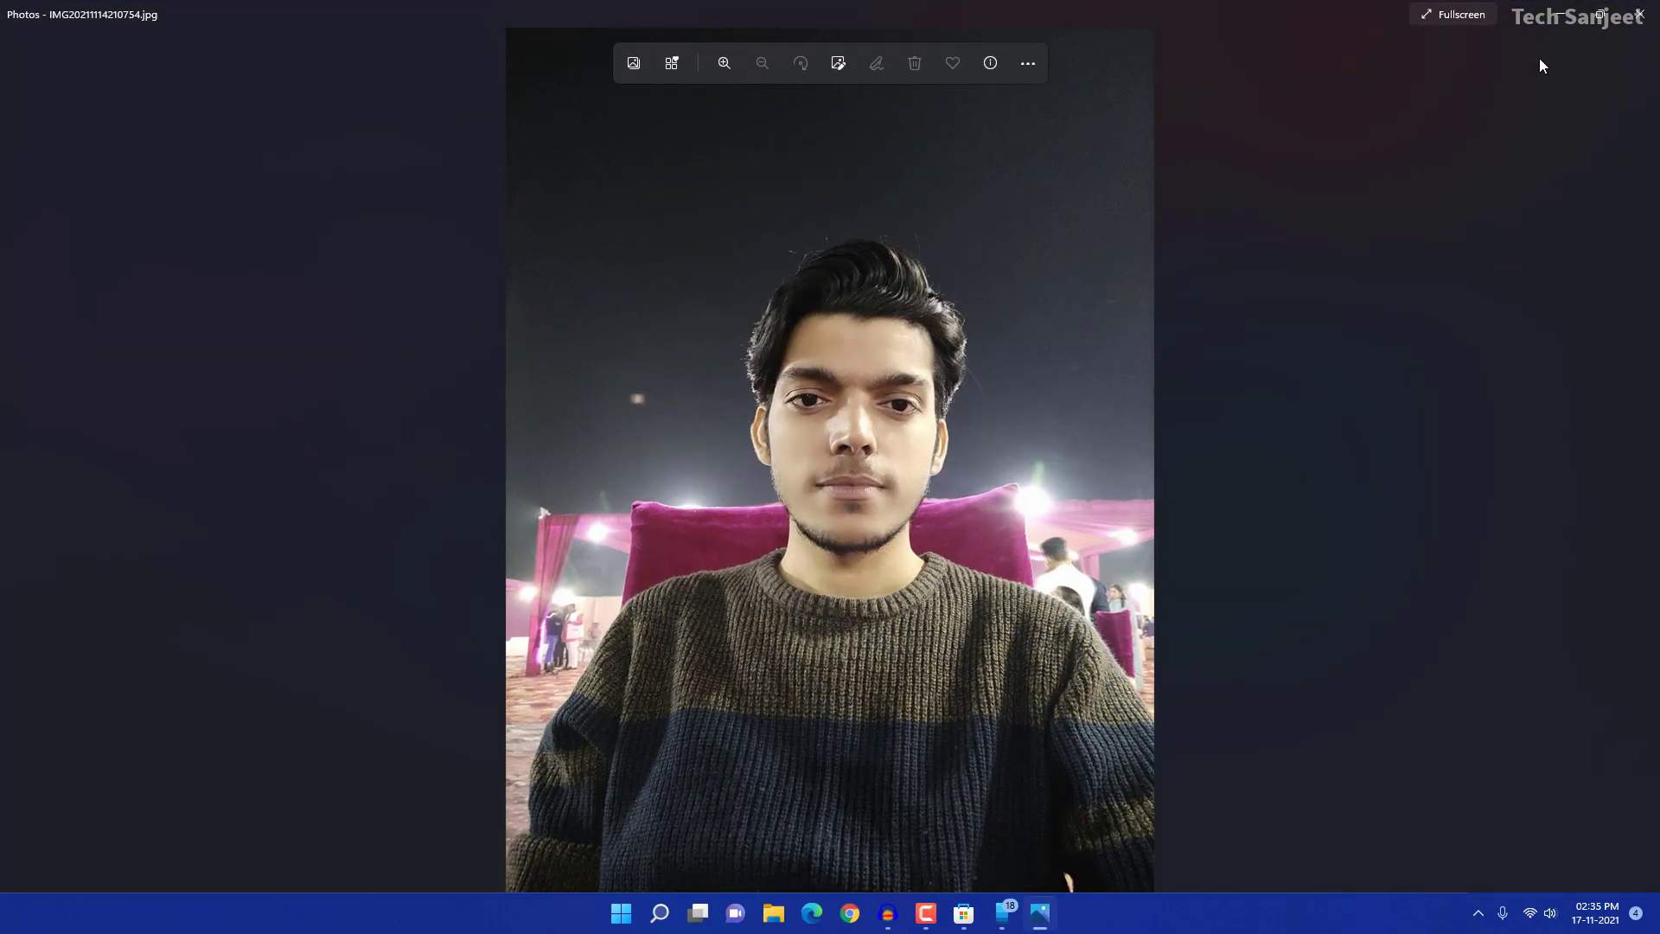
{"action": "left_click", "coordinate": [1634, 16]}
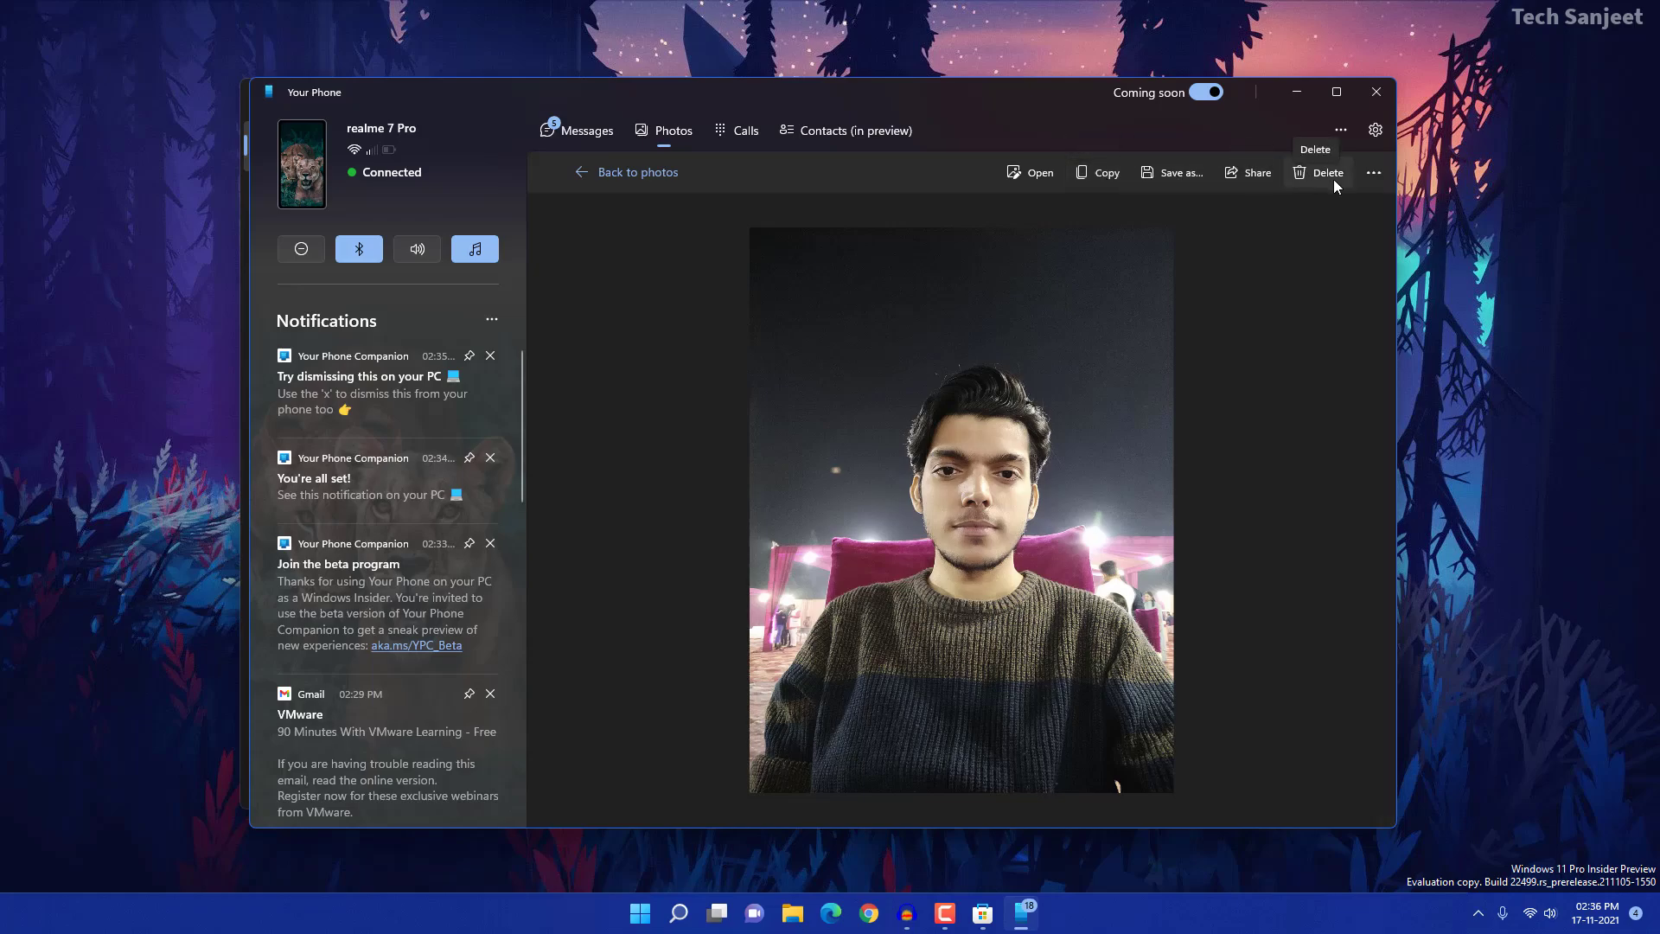
{"action": "left_click", "coordinate": [739, 133]}
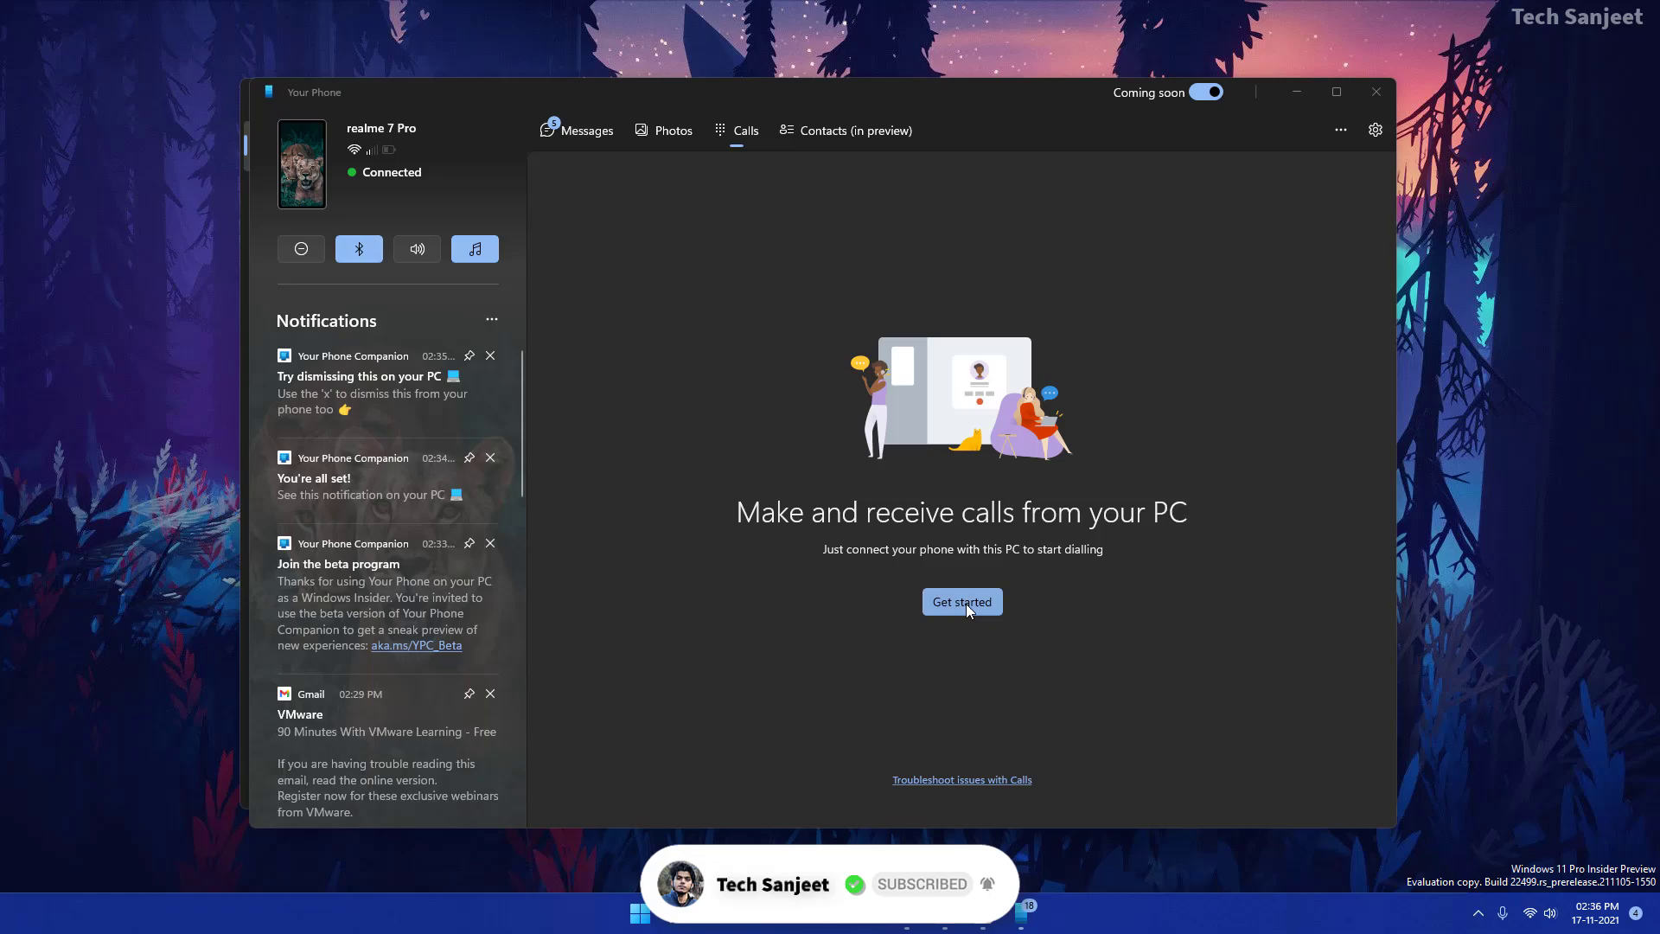
{"action": "left_click", "coordinate": [967, 603]}
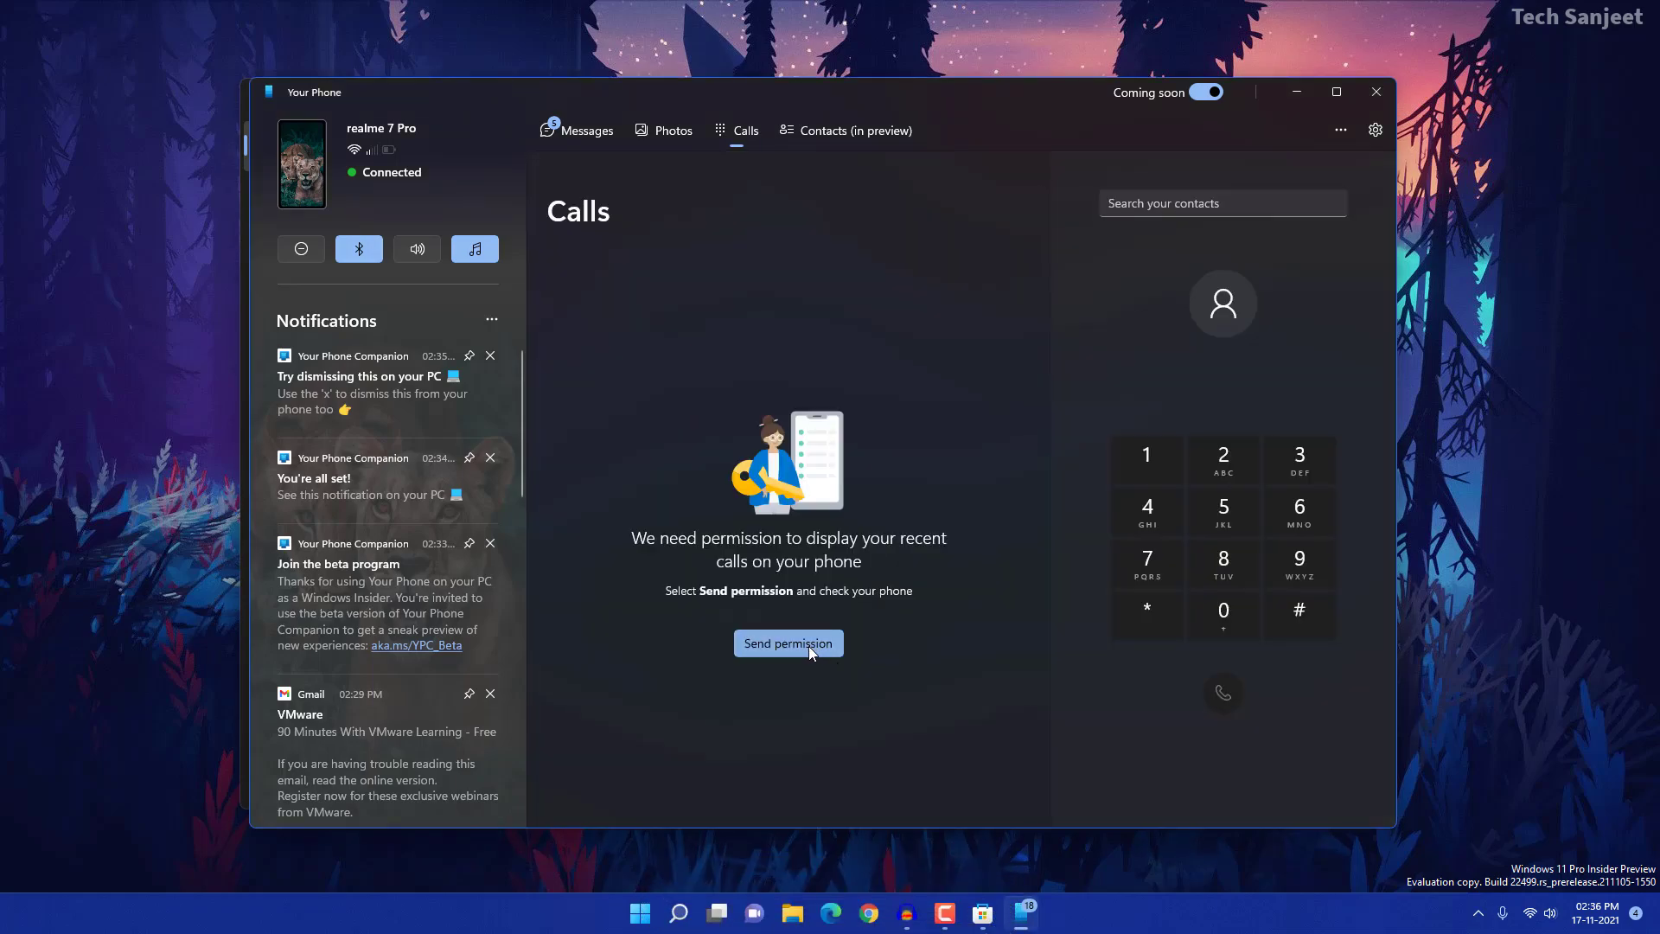
{"action": "left_click", "coordinate": [809, 650]}
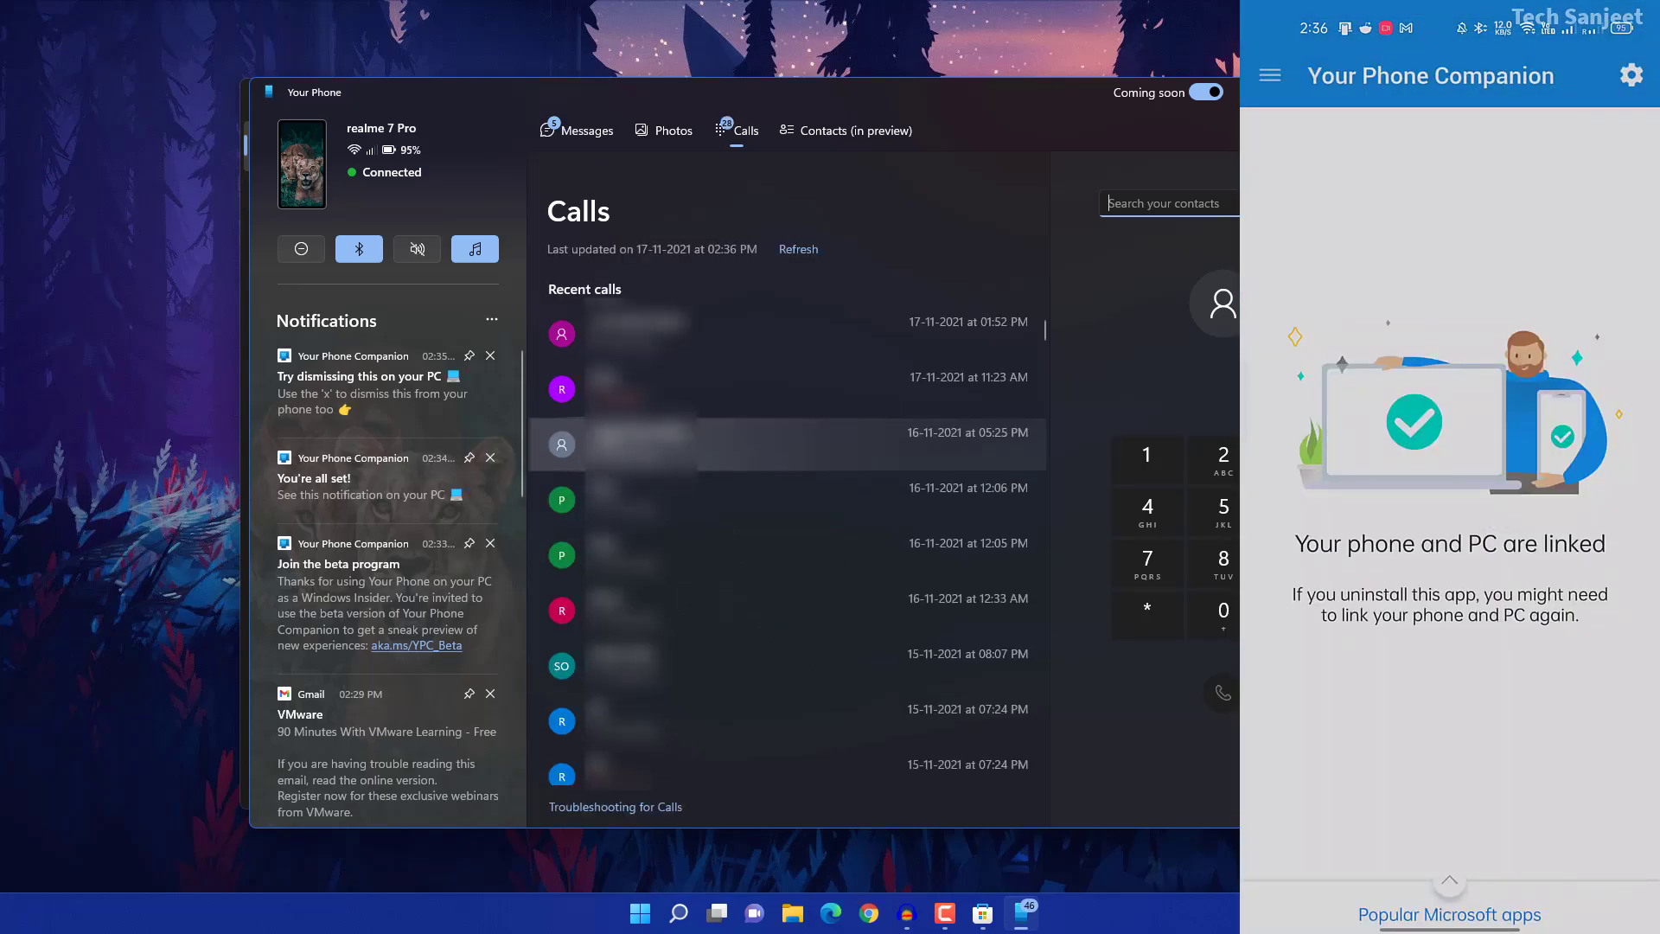
{"action": "scroll", "coordinate": [787, 542], "scroll_direction": "down", "scroll_amount": 3}
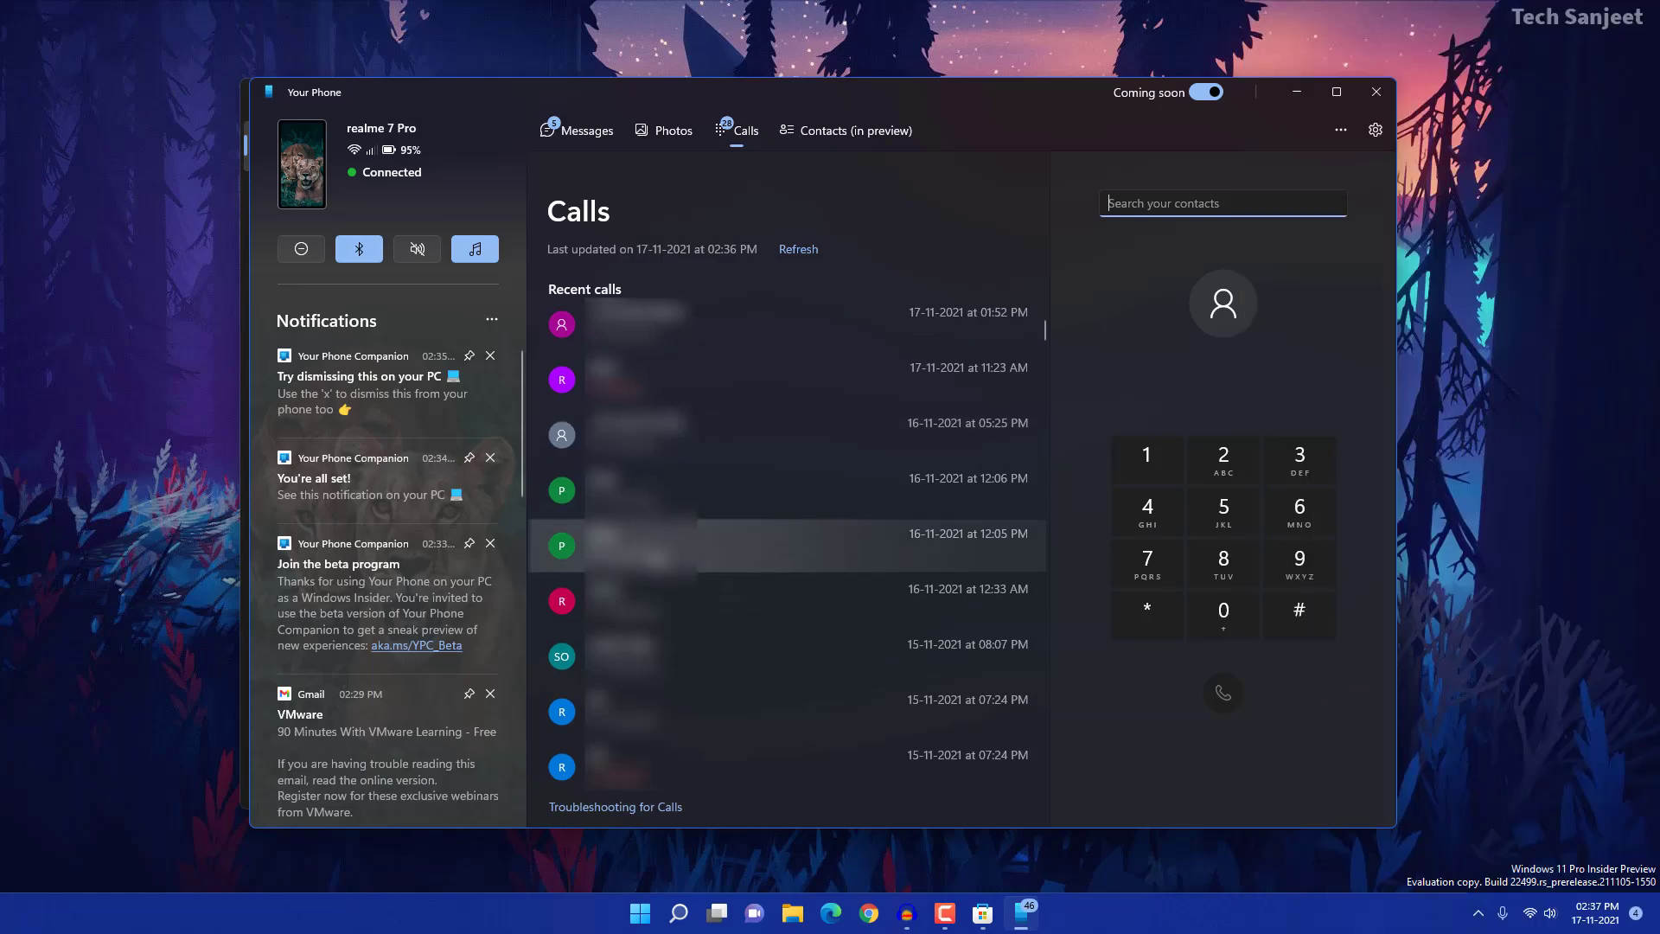
{"action": "scroll", "coordinate": [786, 570], "scroll_direction": "down", "scroll_amount": 2}
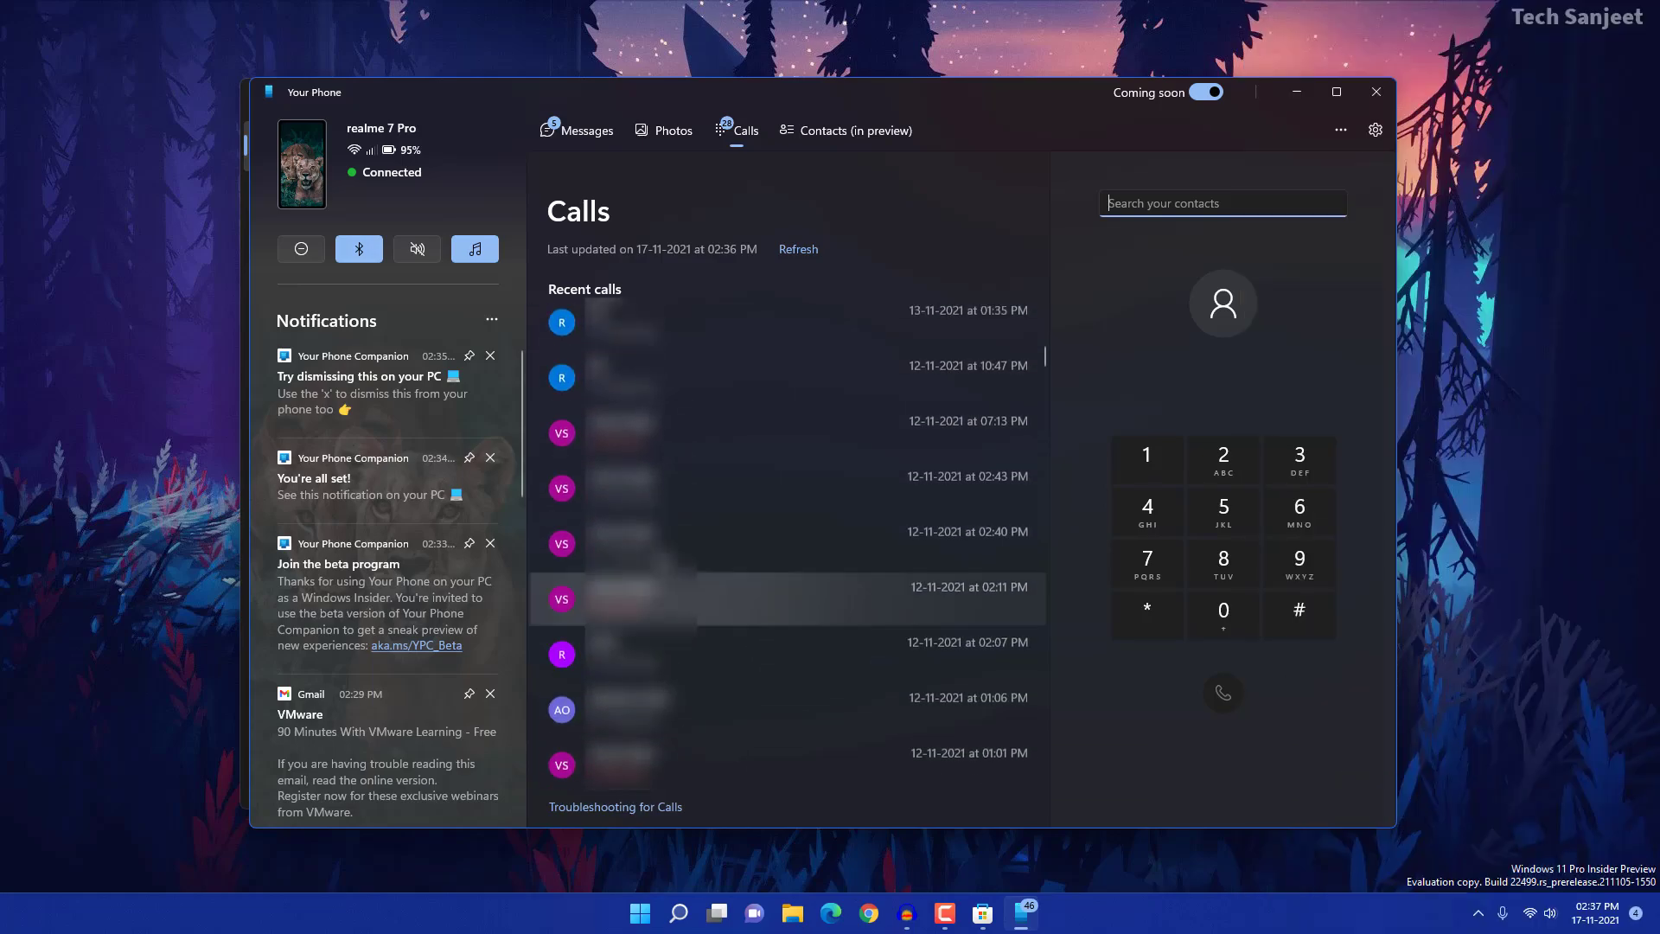
{"action": "scroll", "coordinate": [786, 570], "scroll_direction": "up", "scroll_amount": 5}
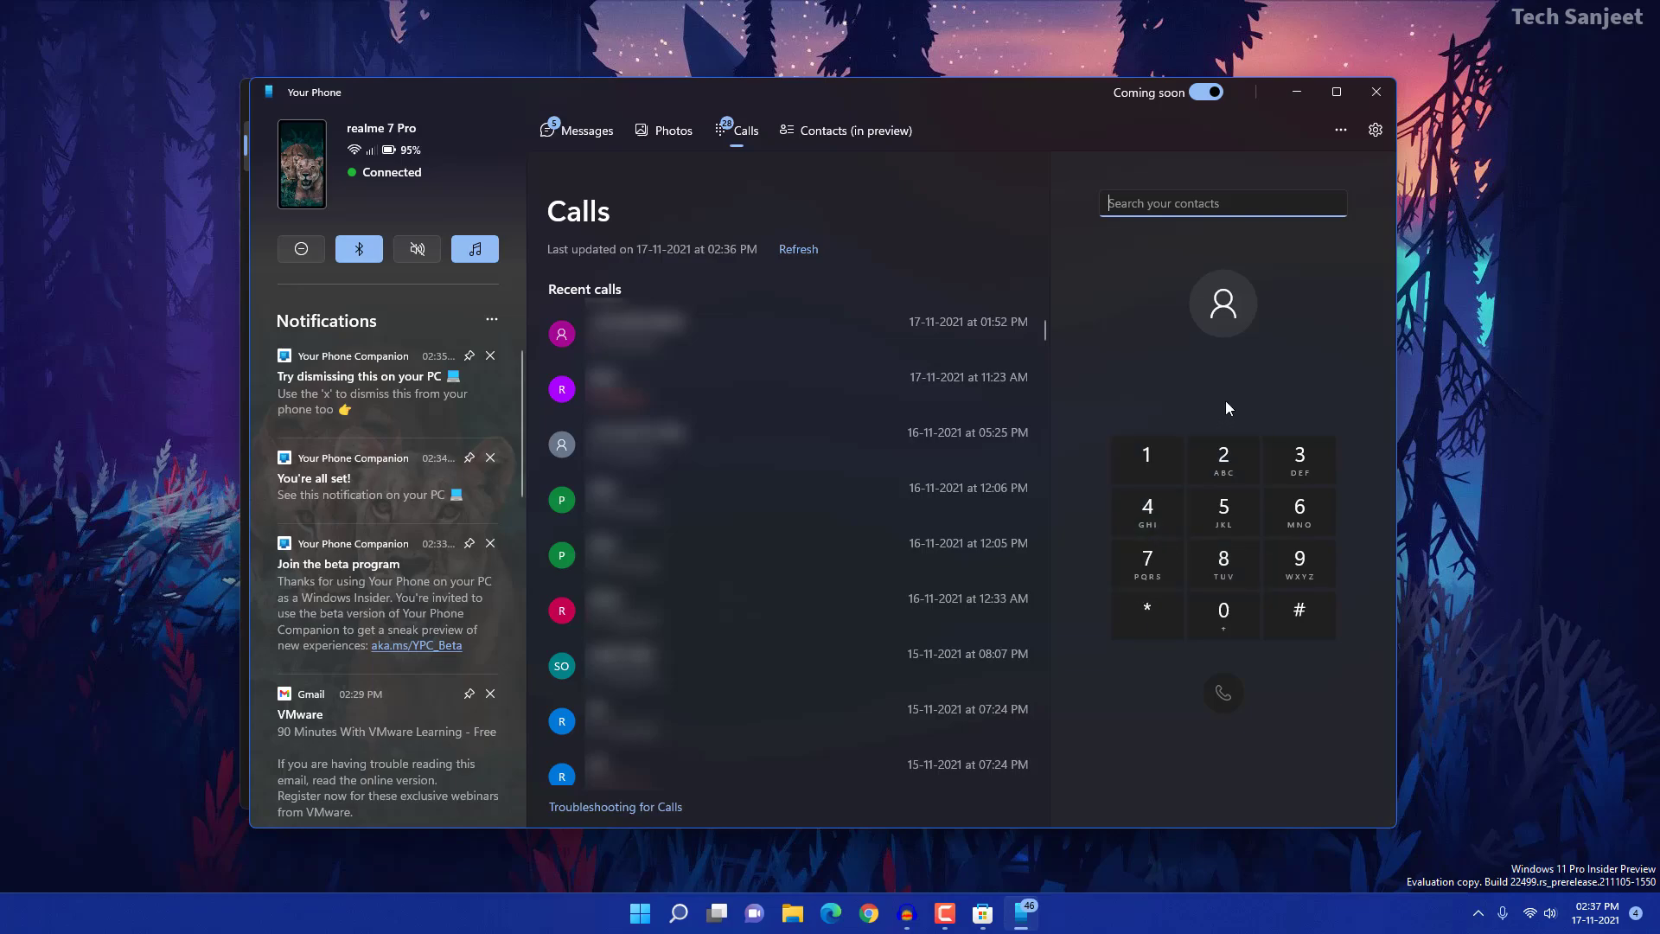
Browse the phone's synced contacts list, then return to the Photos grid.
{"action": "left_click", "coordinate": [843, 132]}
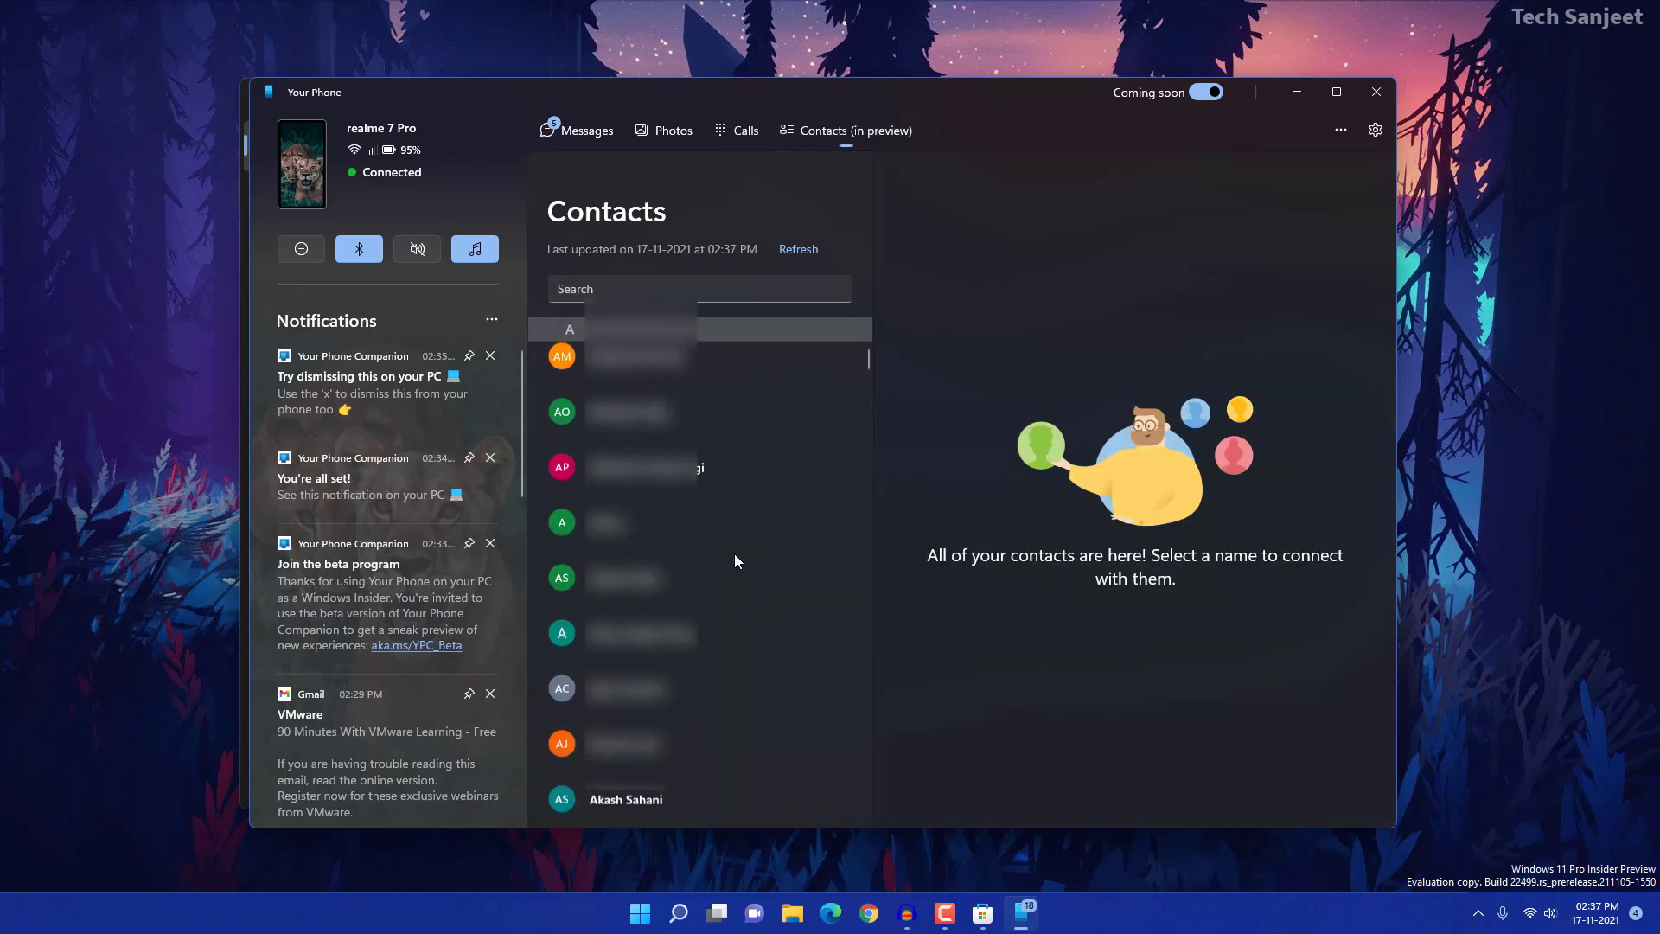
{"action": "scroll", "coordinate": [740, 553], "scroll_direction": "up", "scroll_amount": 5}
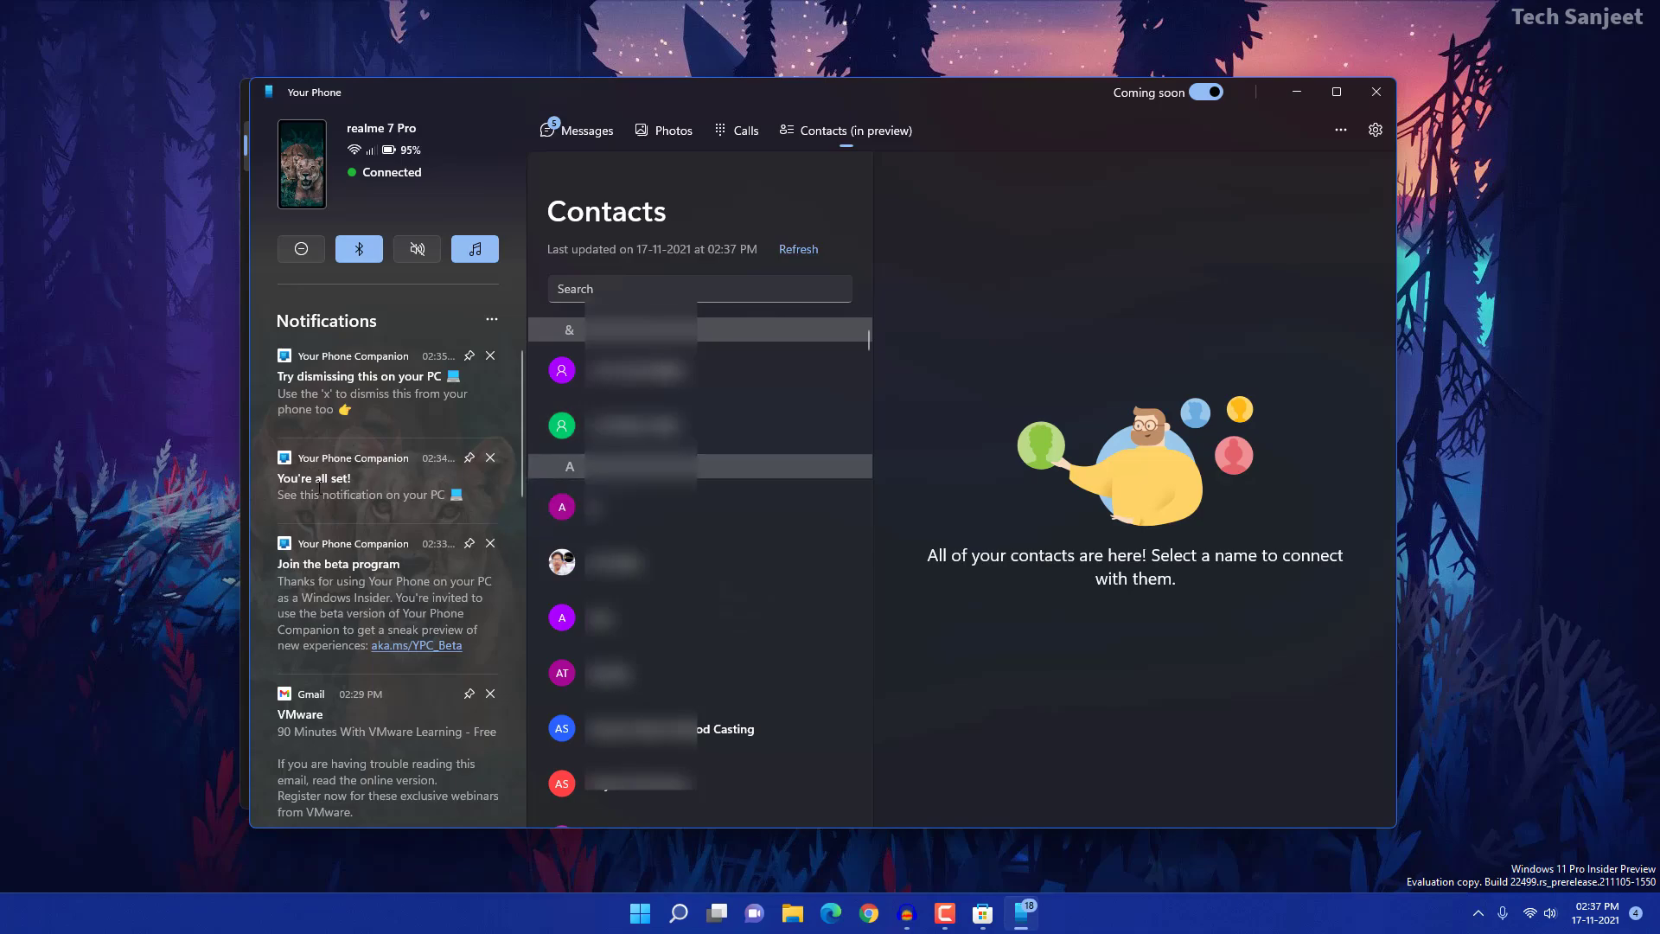
{"action": "scroll", "coordinate": [332, 599], "scroll_direction": "down", "scroll_amount": 2}
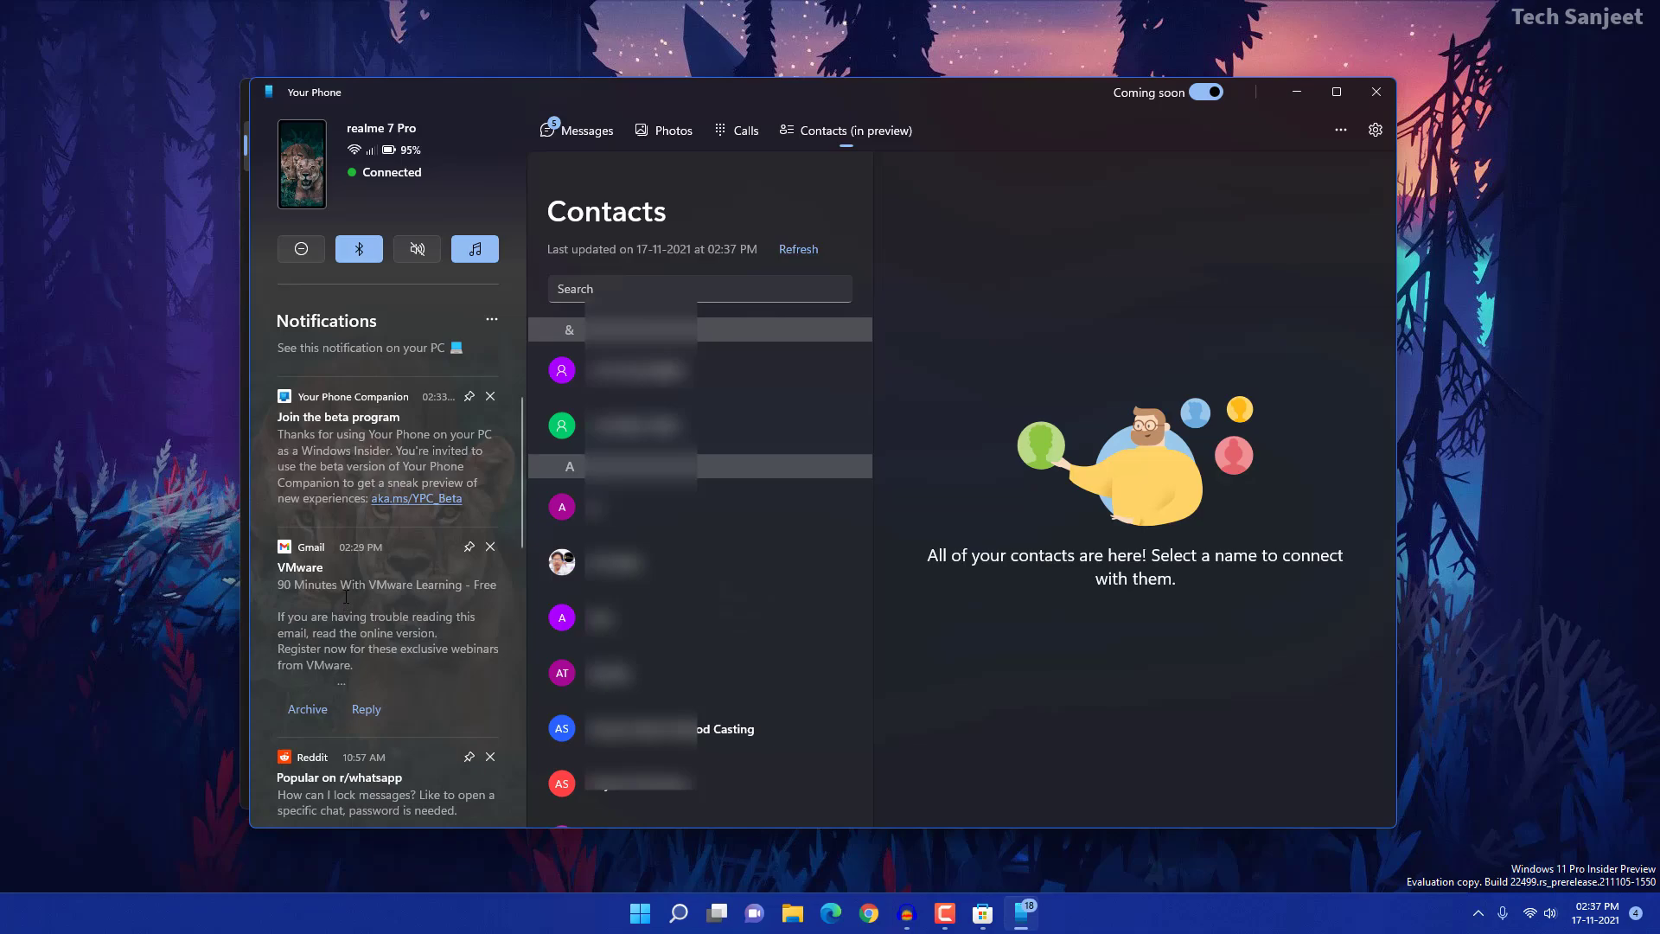
{"action": "left_click", "coordinate": [672, 131]}
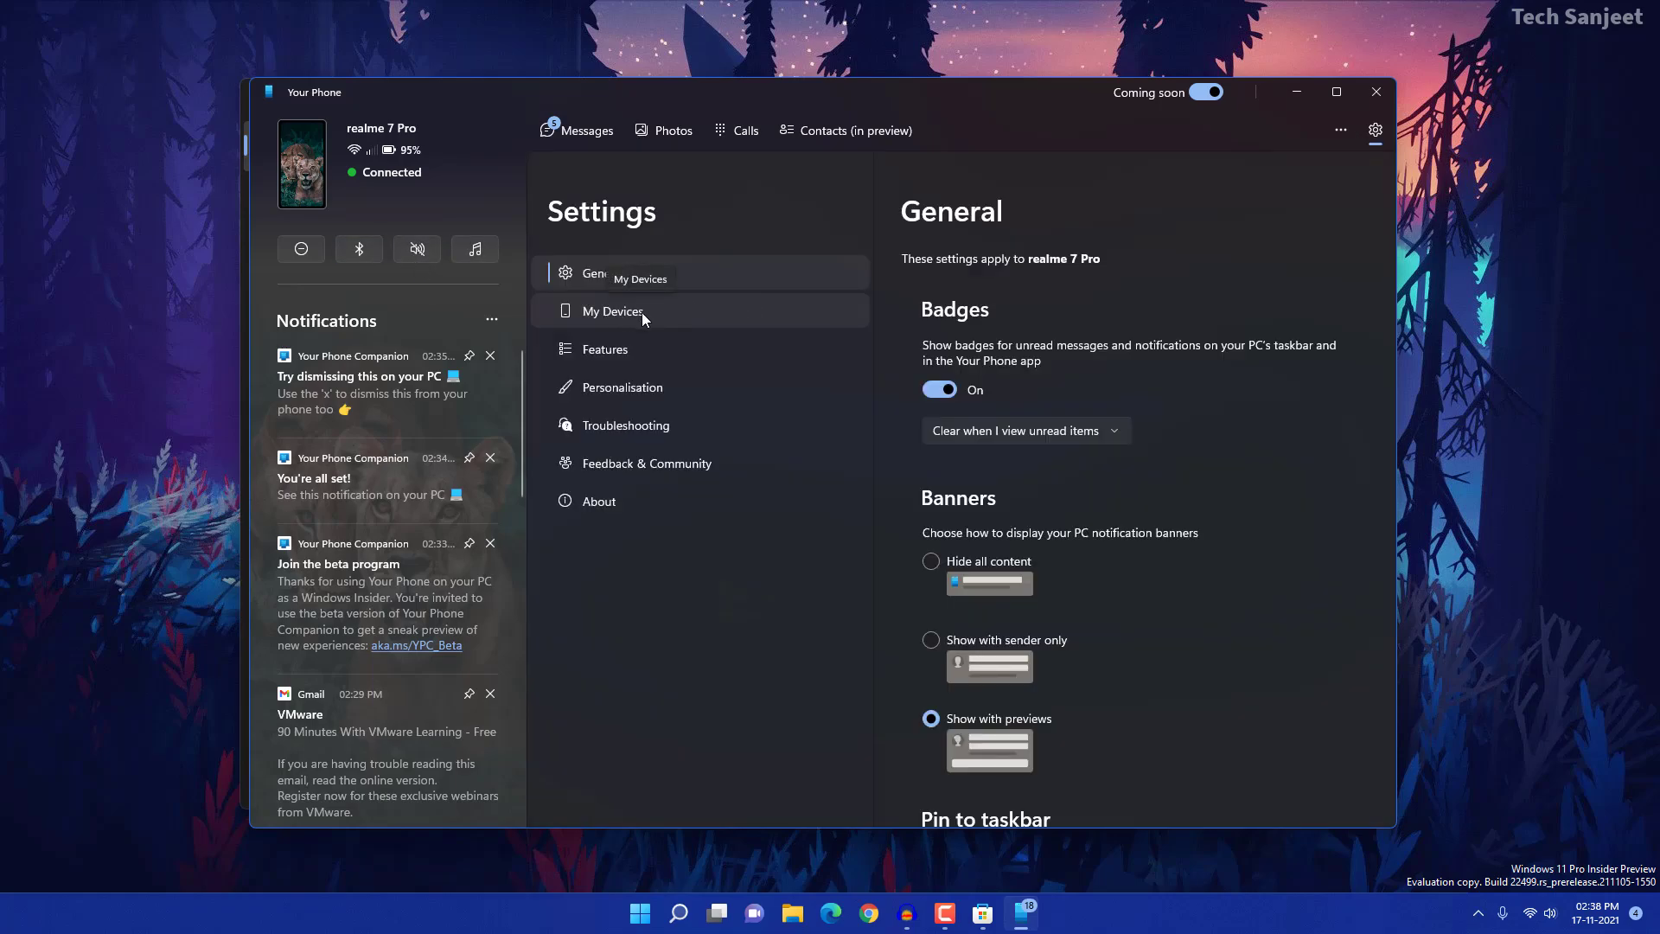
In Settings, look through My Devices and Features, then reach Personalisation.
{"action": "left_click", "coordinate": [642, 313]}
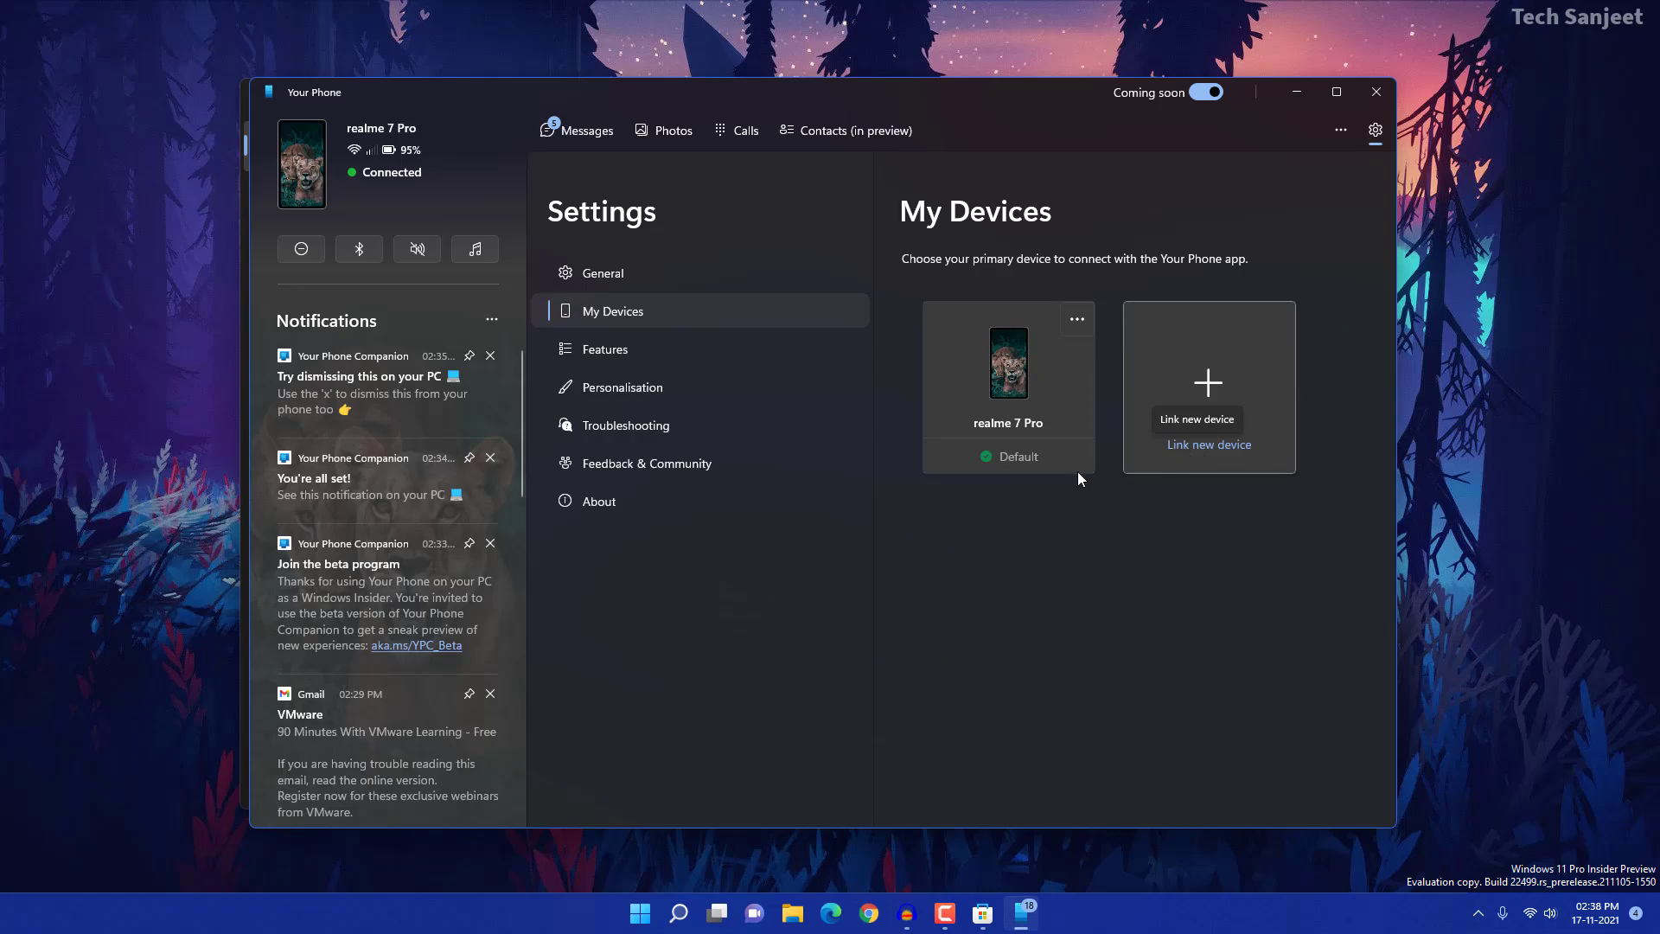
{"action": "left_click", "coordinate": [662, 360]}
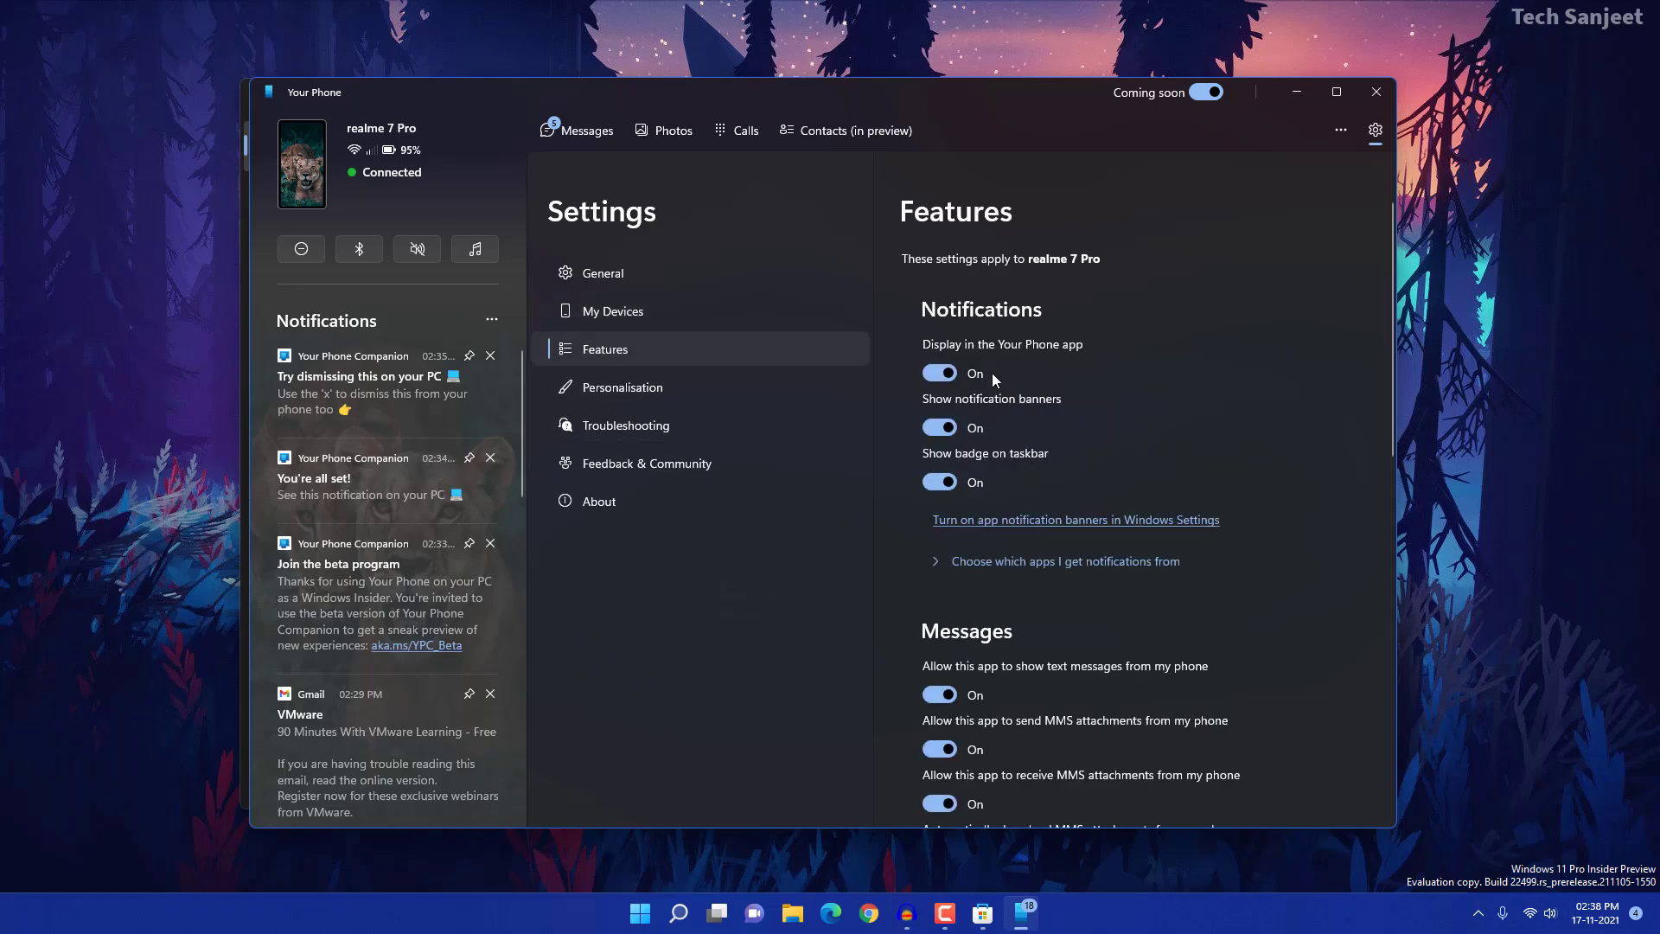
{"action": "scroll", "coordinate": [936, 433], "scroll_direction": "down", "scroll_amount": 8}
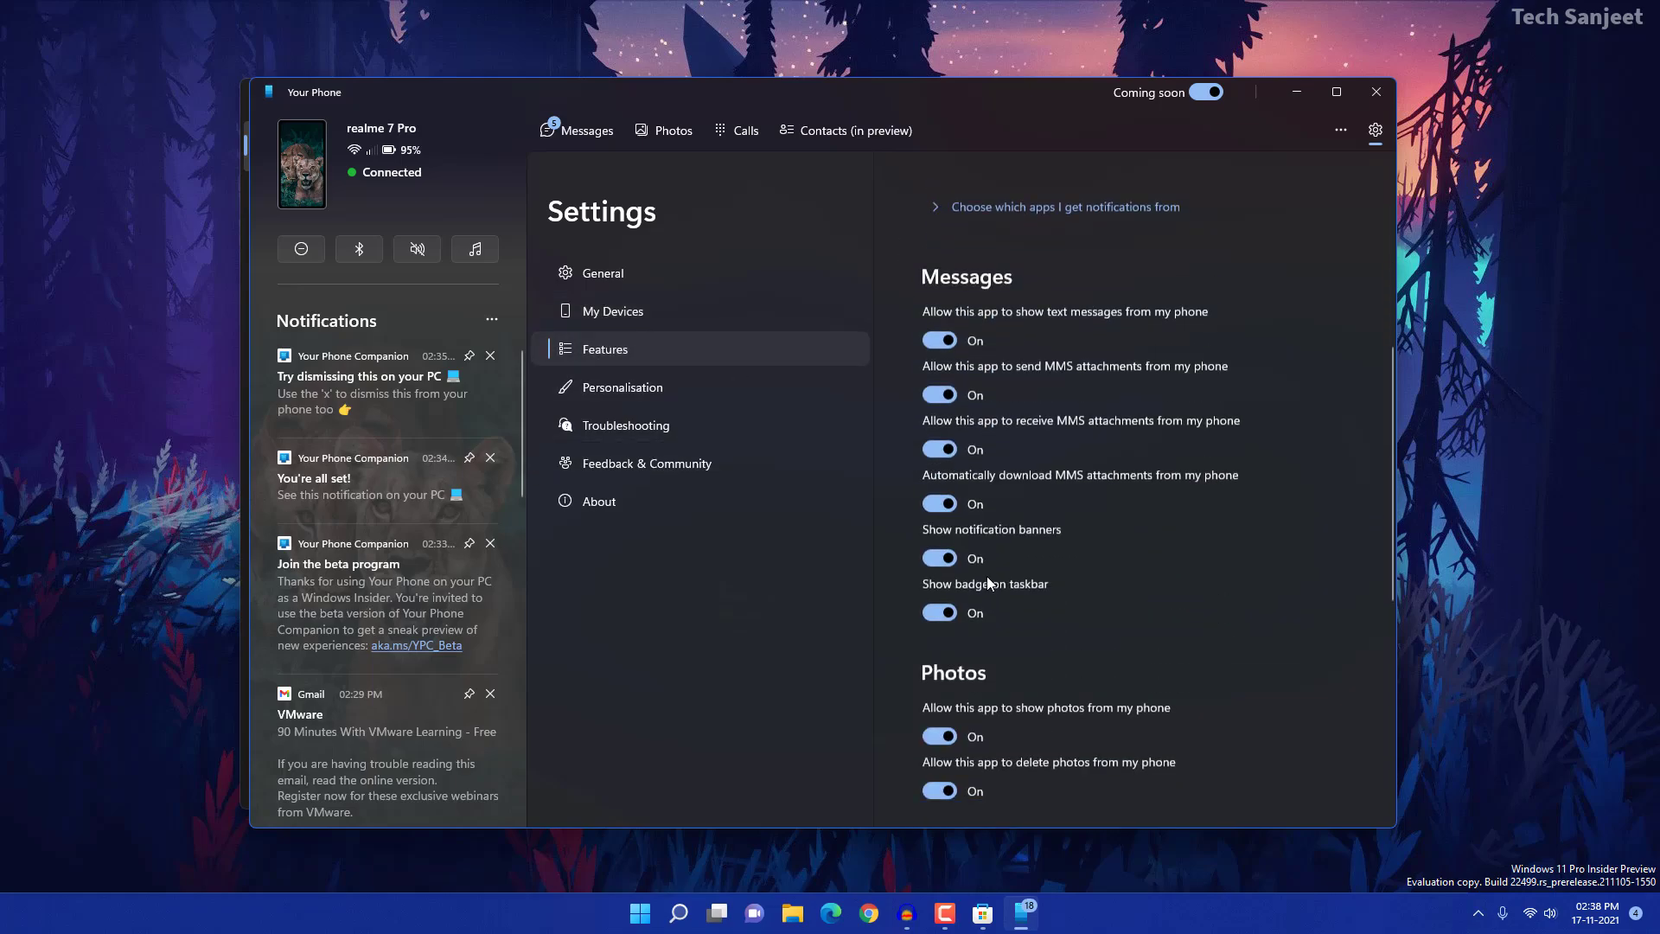
{"action": "scroll", "coordinate": [980, 577], "scroll_direction": "down", "scroll_amount": 2}
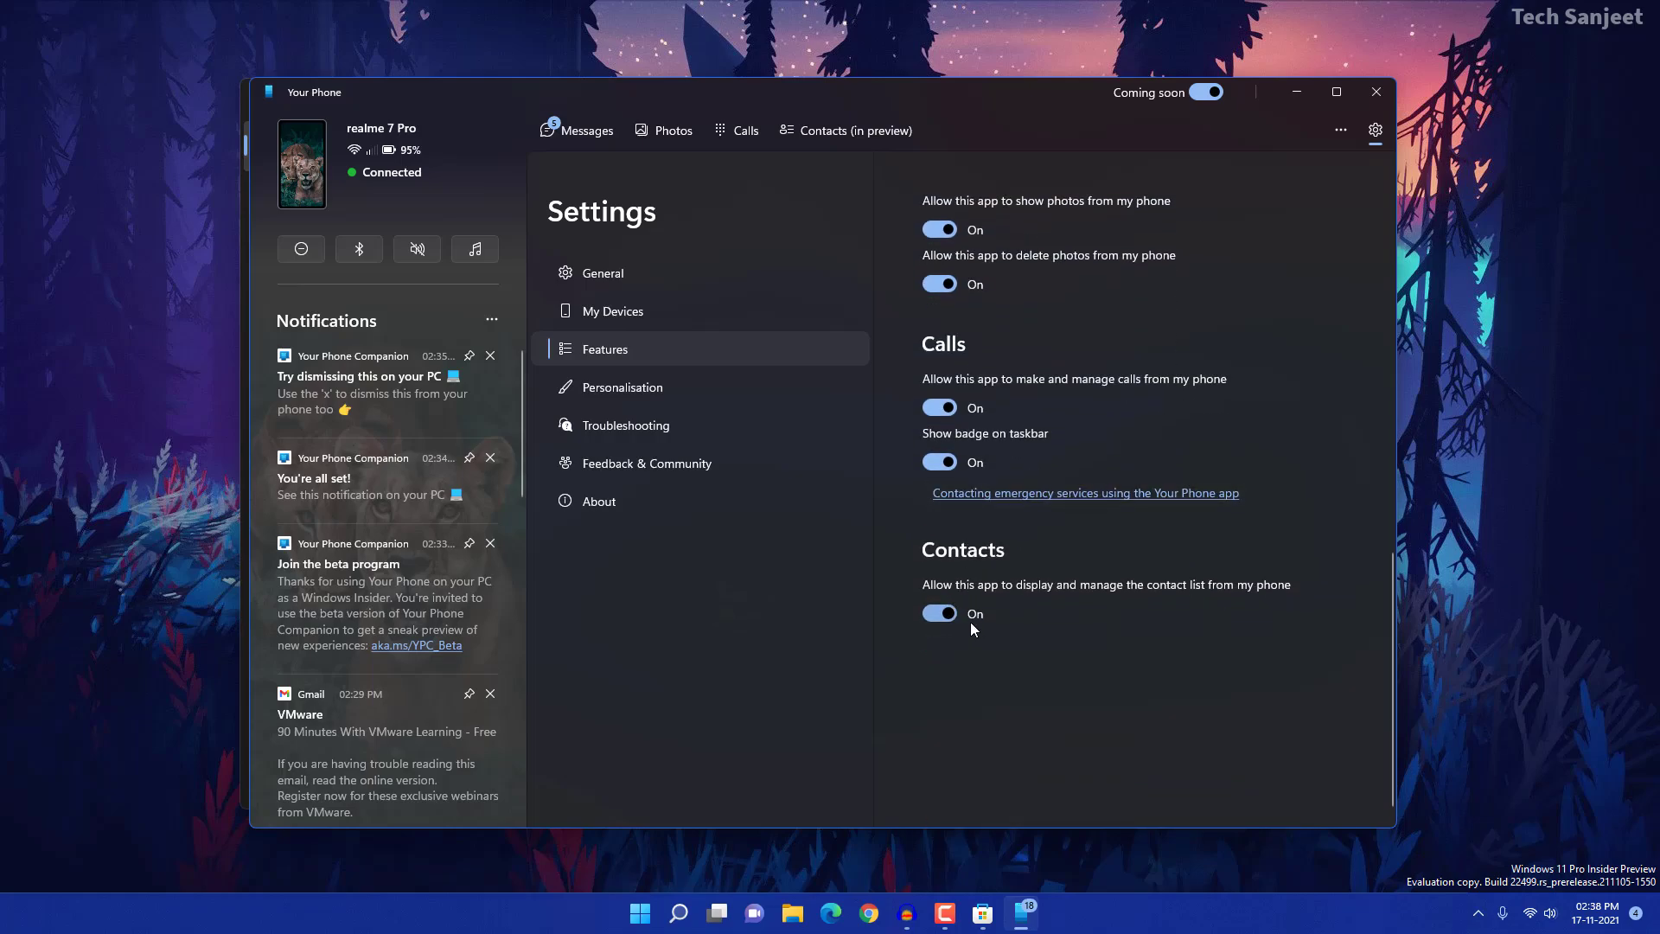
{"action": "left_click", "coordinate": [792, 396]}
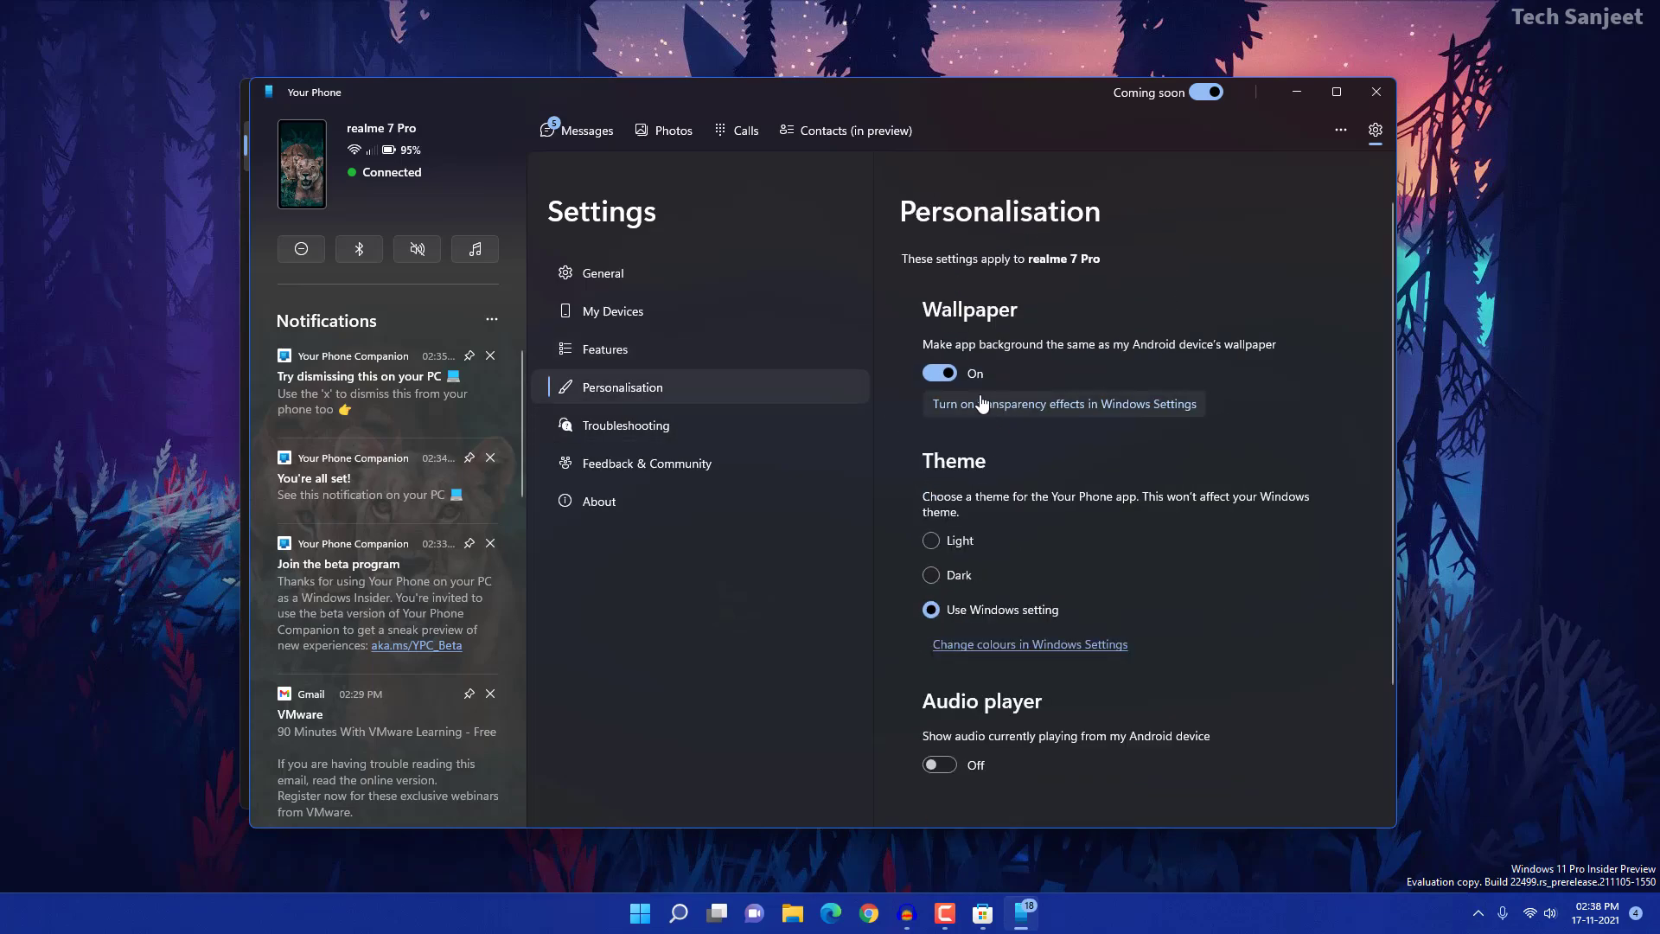
Toggle the wallpaper background off and on, try Light and Dark, then choose Use Windows setting.
{"action": "left_click", "coordinate": [944, 378]}
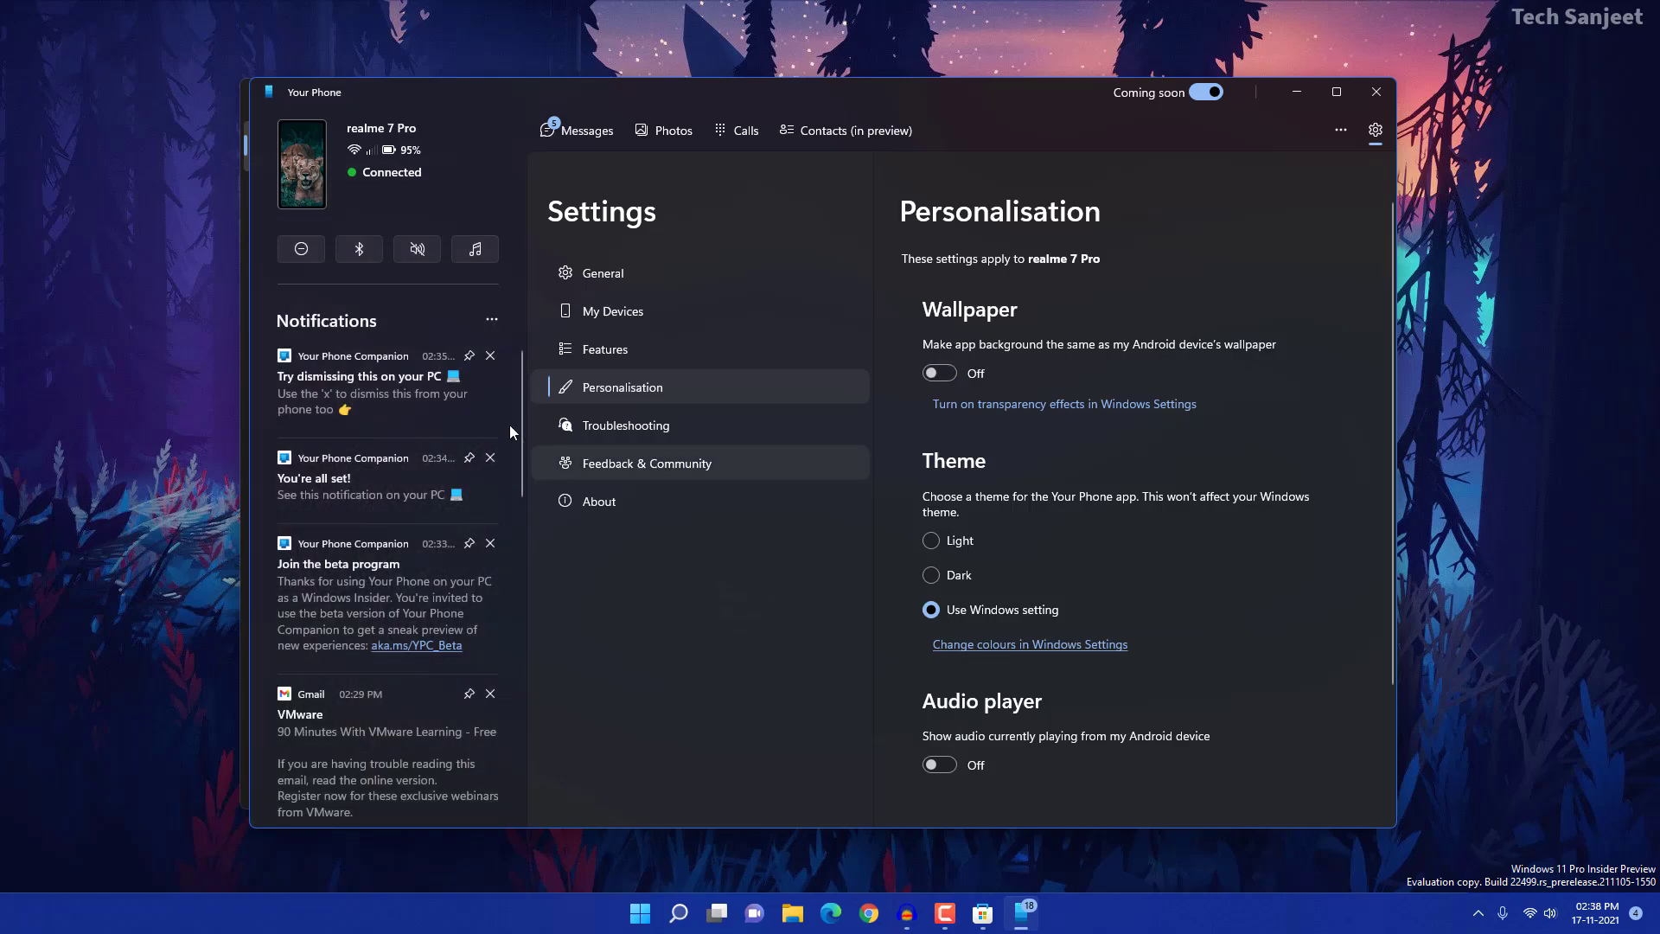
{"action": "left_click", "coordinate": [939, 373]}
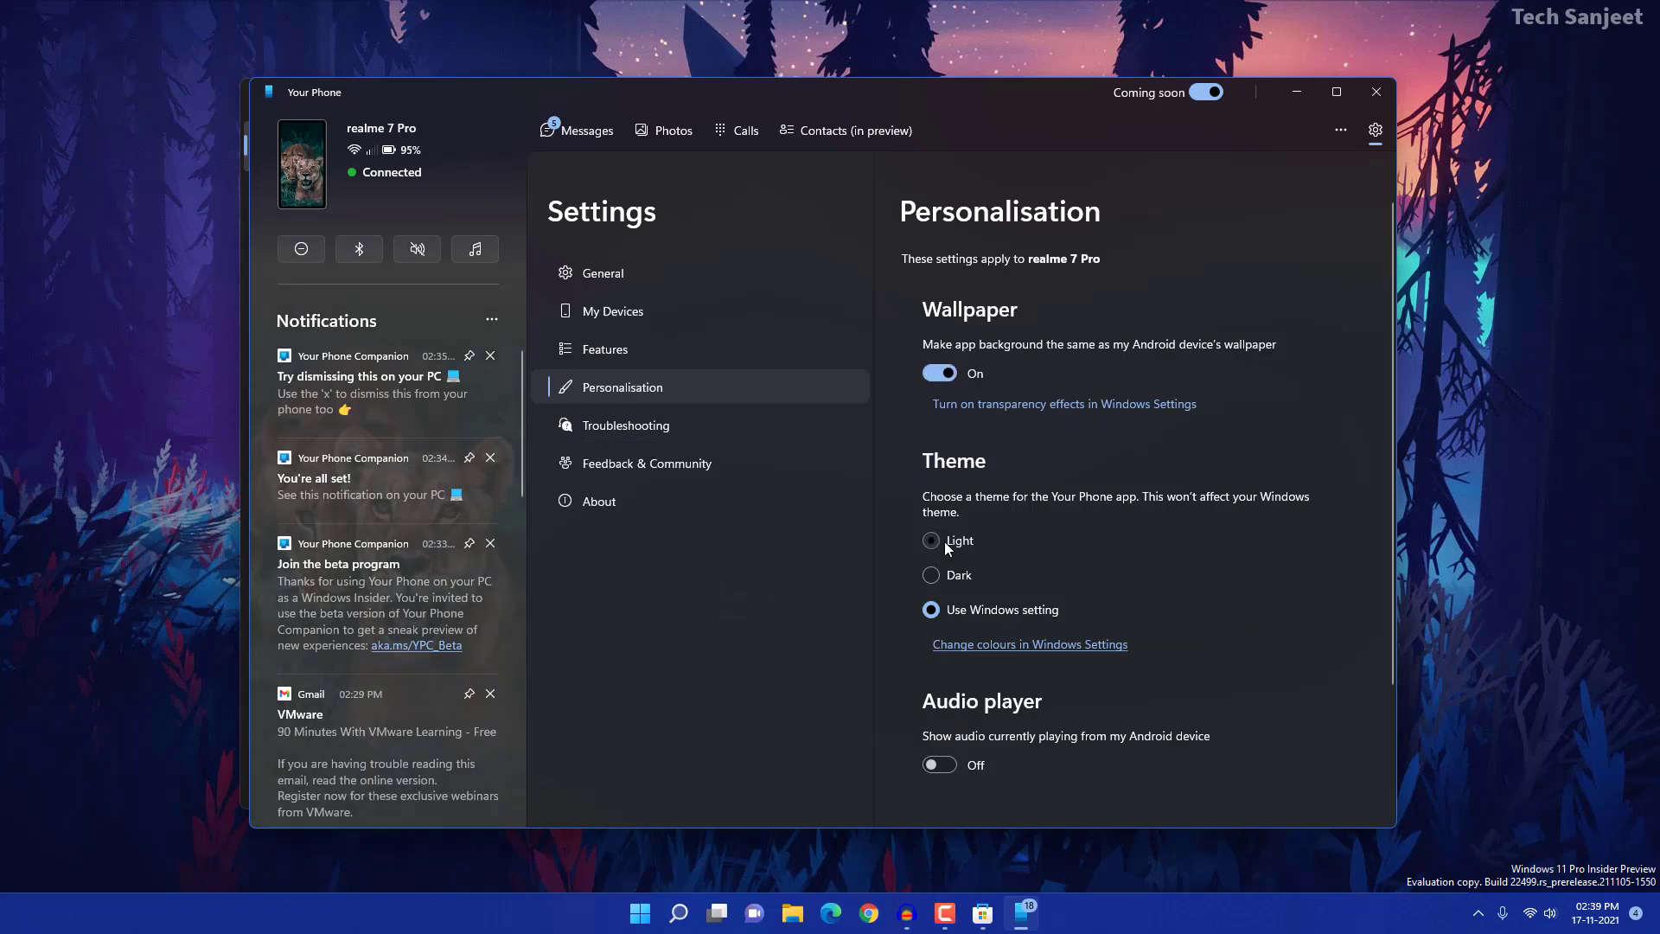
{"action": "left_click", "coordinate": [931, 540]}
{"action": "left_click", "coordinate": [932, 576]}
{"action": "left_click", "coordinate": [931, 610]}
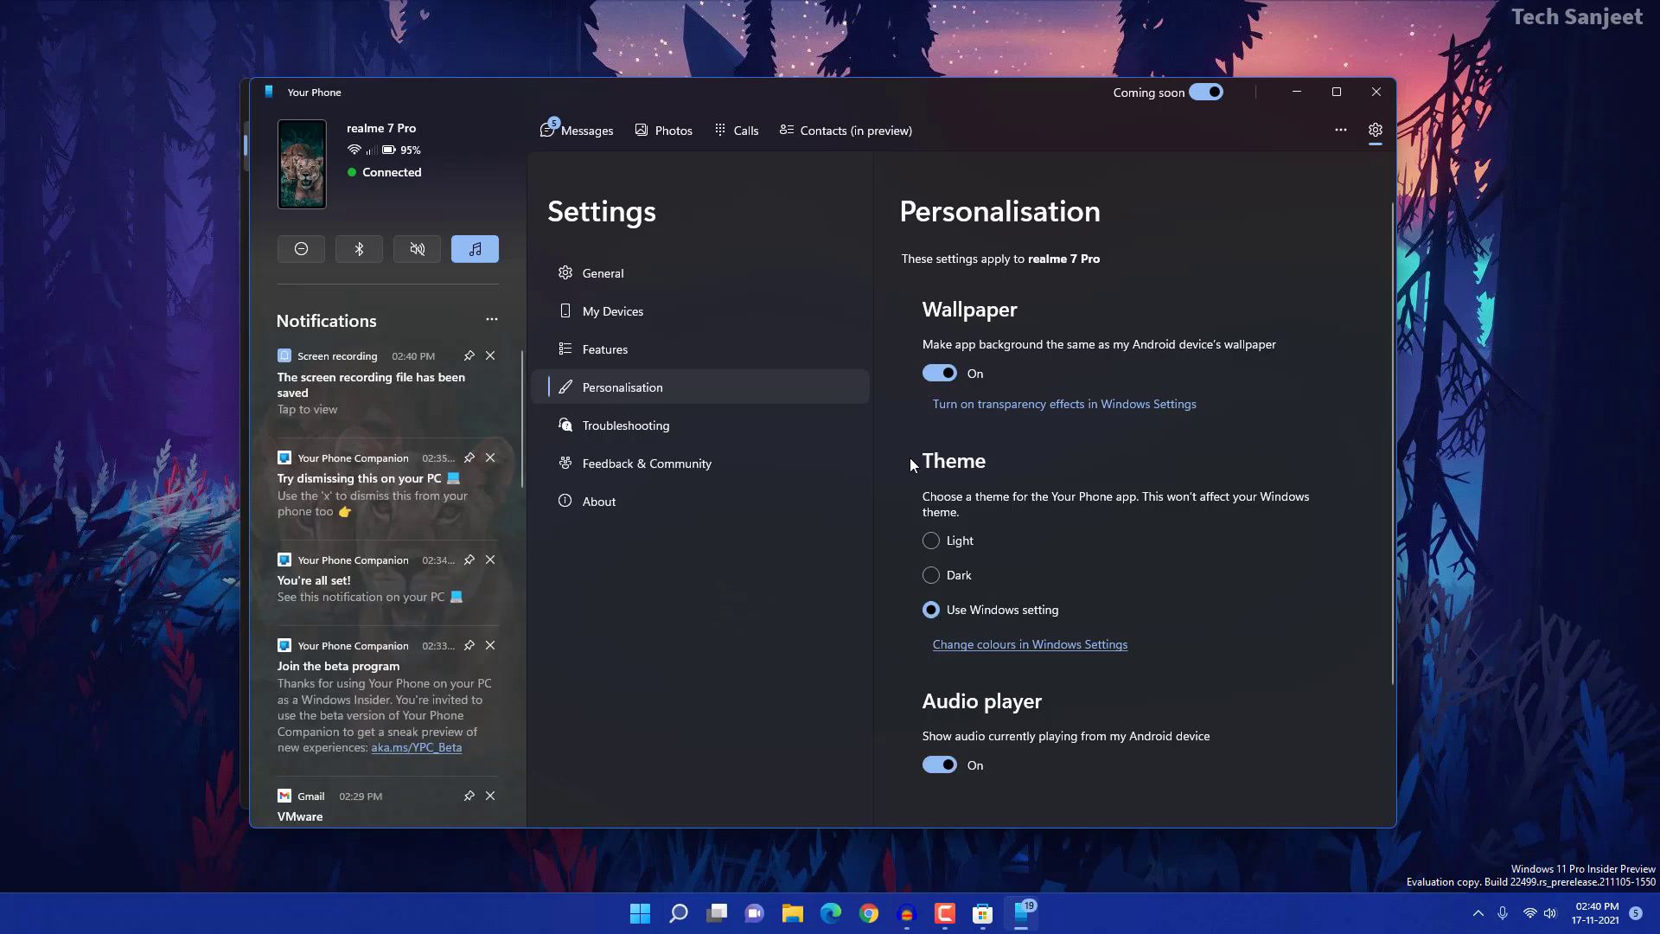